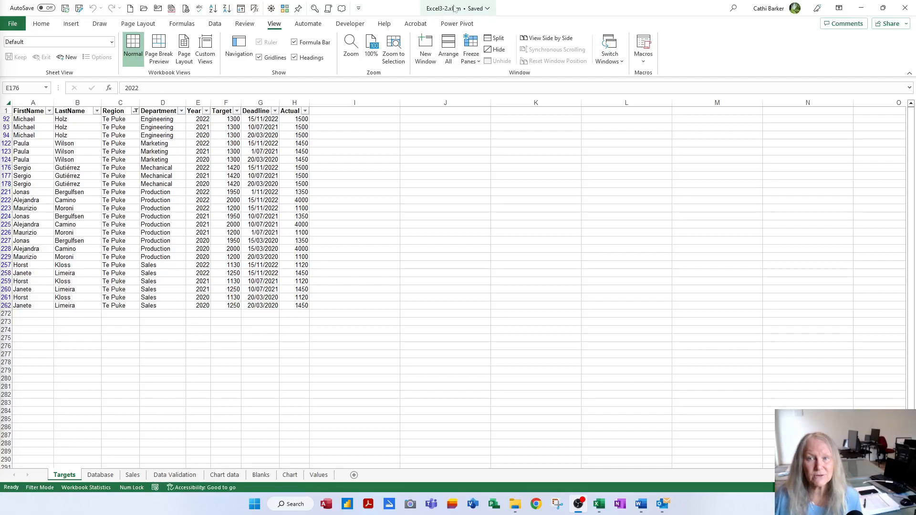
- Switch to the Excel3-1.xlsm workbook and set region criterion A2 on the Advanced sheet to Auckland
mouse_move(599, 505)
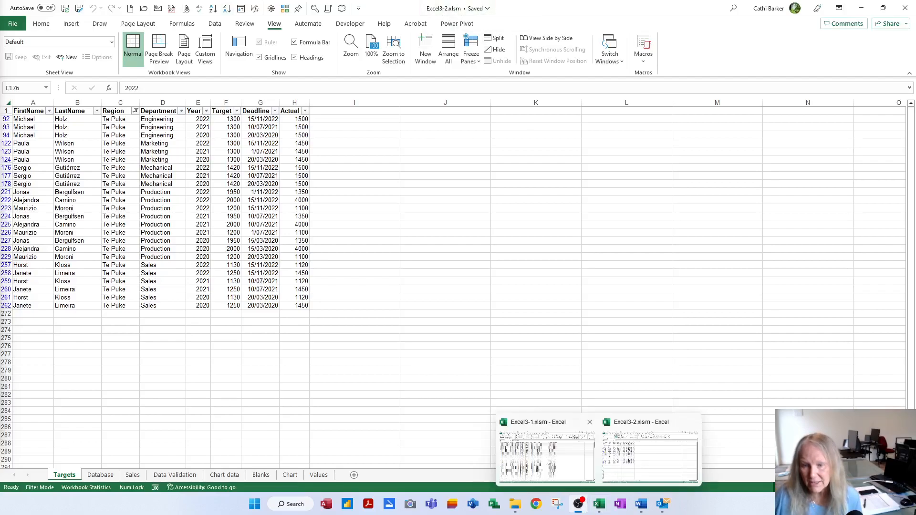
click(547, 462)
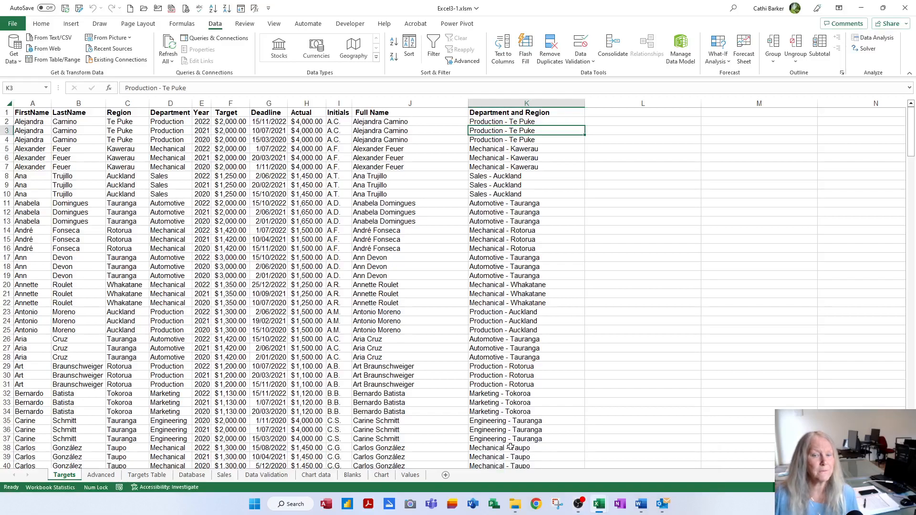
click(106, 478)
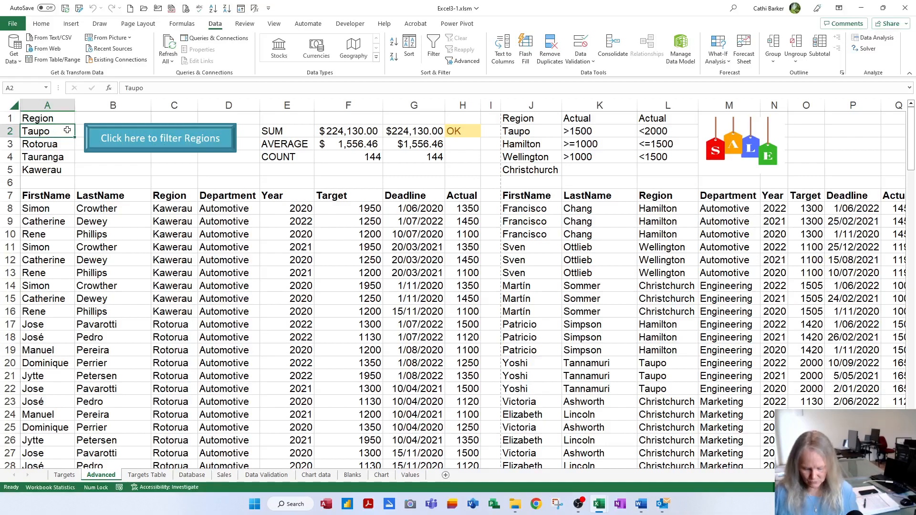
text(Auckland)
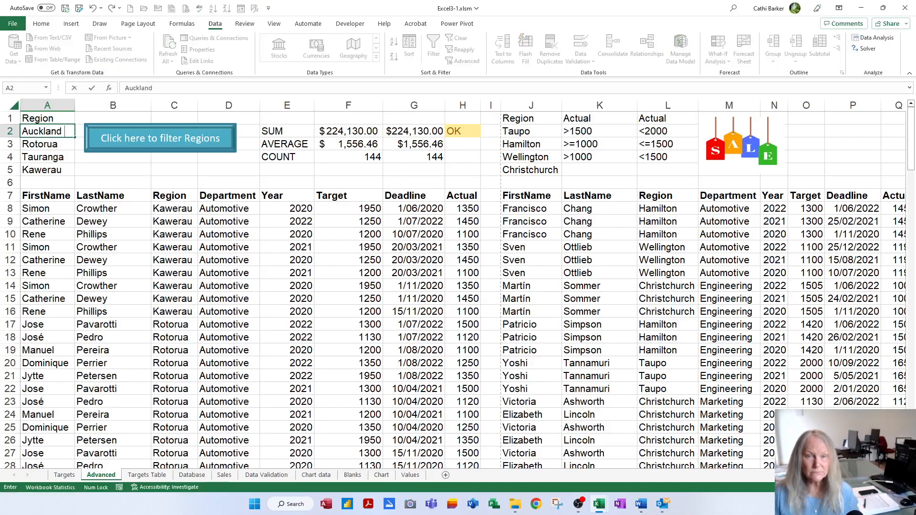
key(Return)
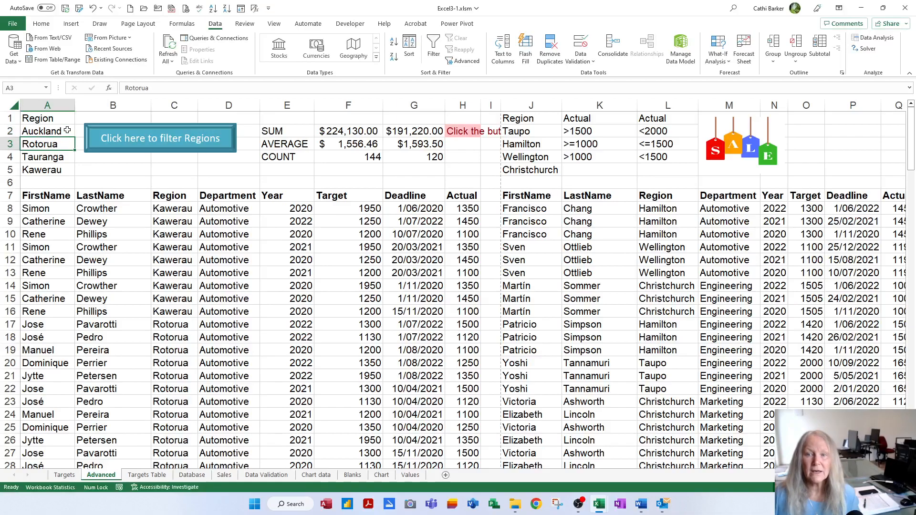
- Fit column H to its contents and run the region filter macro on the Advanced sheet
double_click(481, 105)
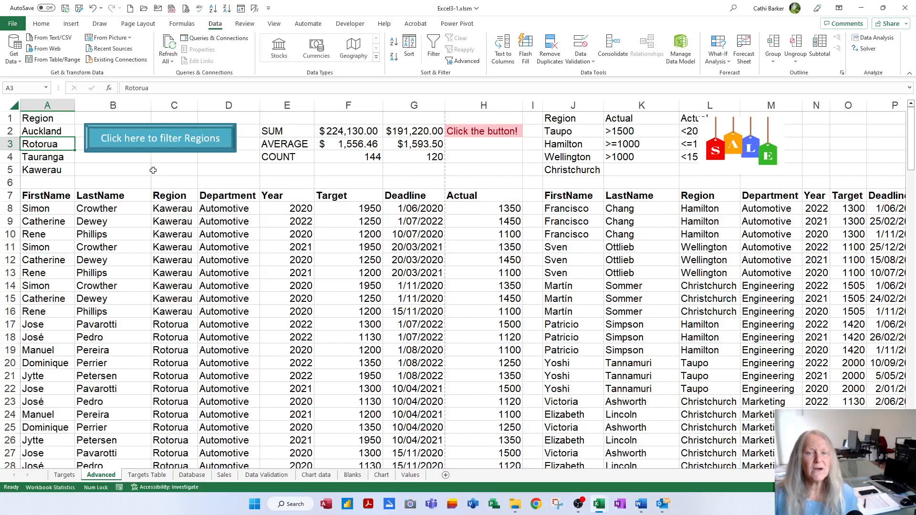
click(142, 141)
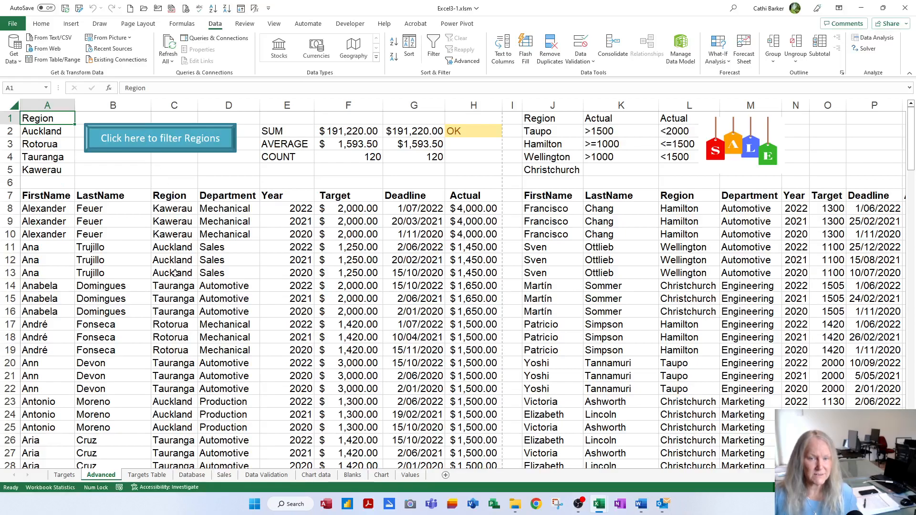
- Re-enter Auckland with a trailing space in A2 and rerun the region filter macro
click(52, 133)
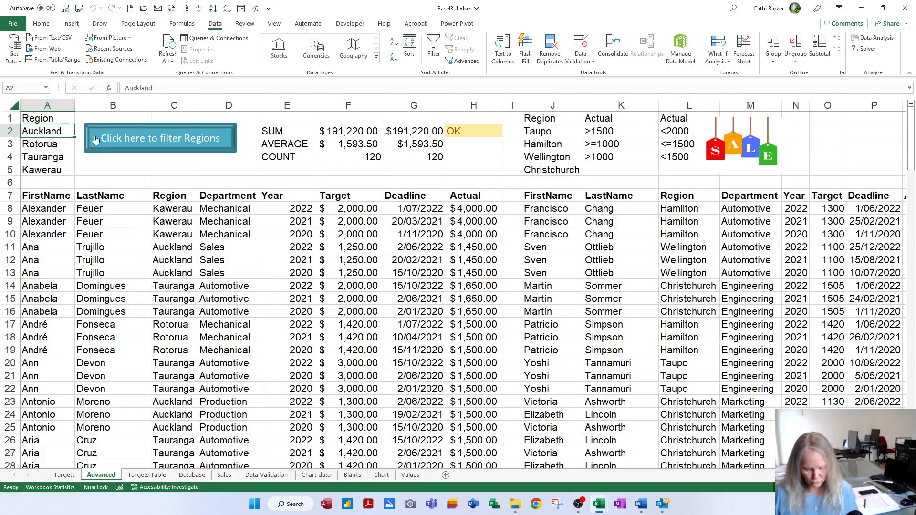
text(Auckland)
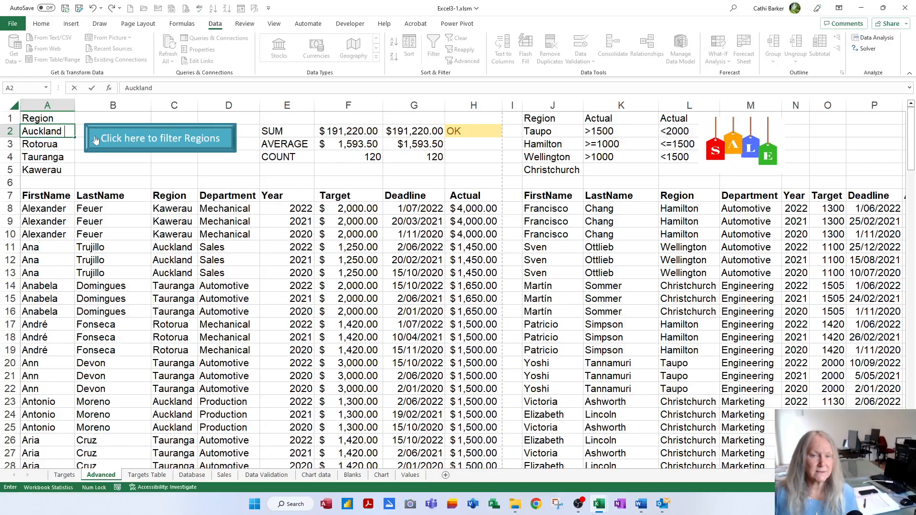
key(Return)
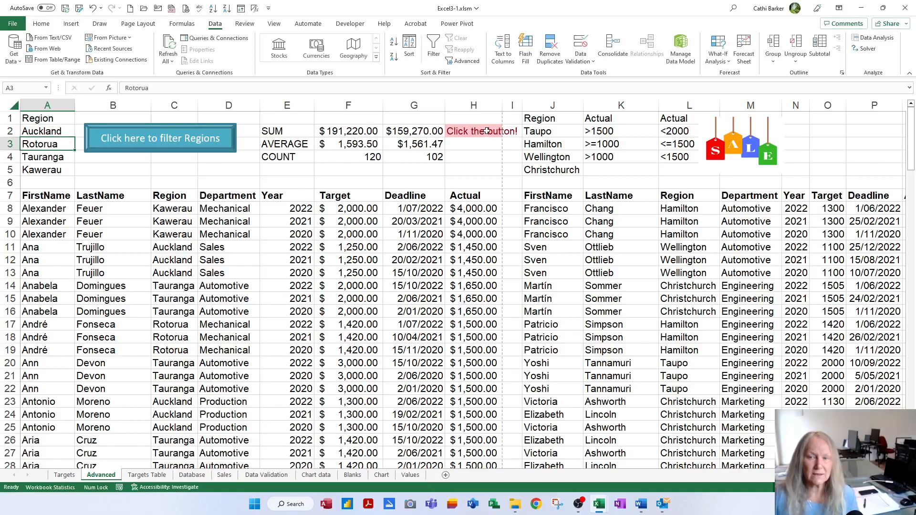
click(161, 147)
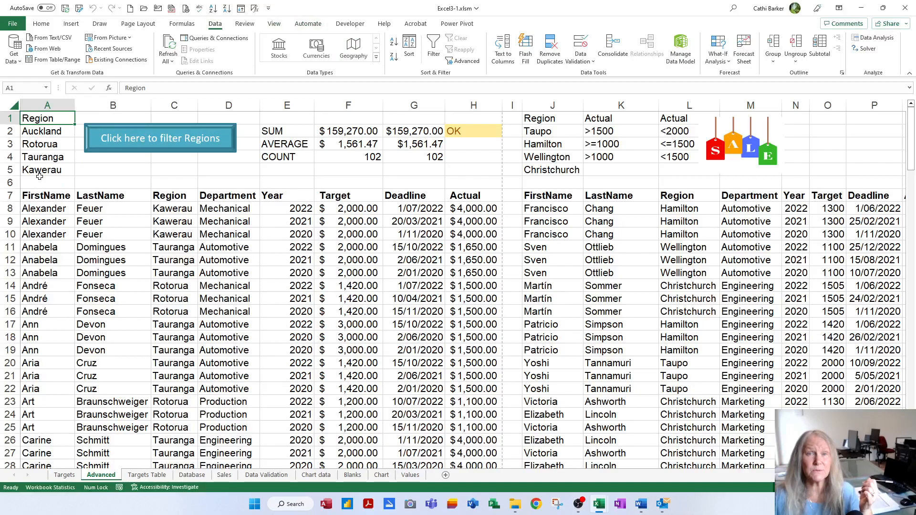
- Select the region criteria cells A2:A5 and J2:J5 together on the Advanced sheet
drag(48, 130, 47, 171)
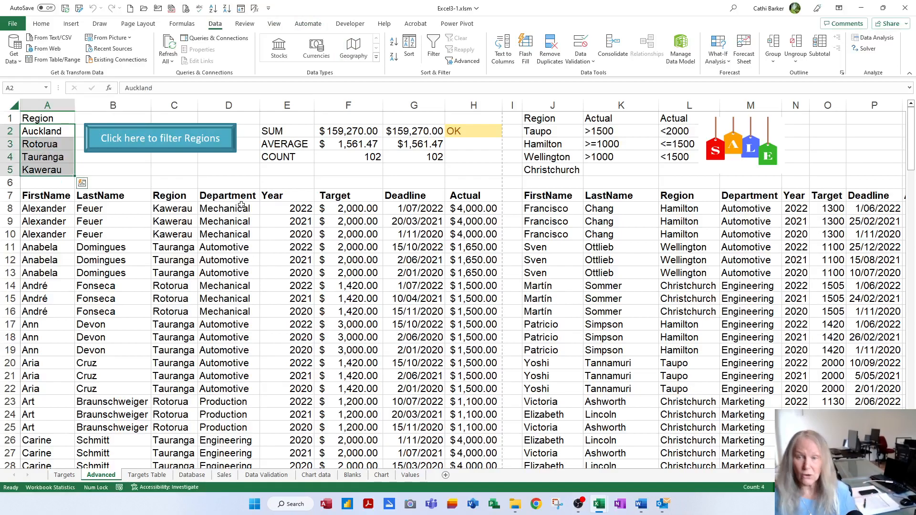
drag(561, 134, 560, 166)
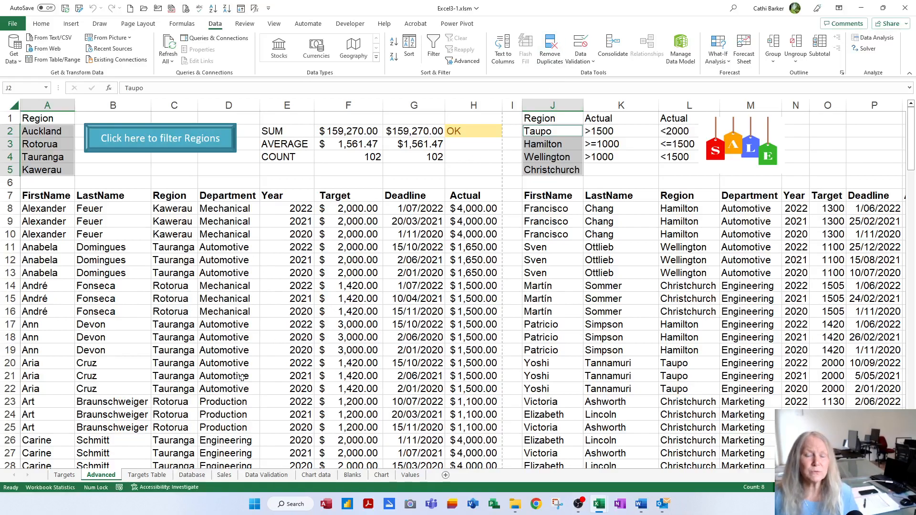
- Duplicate the Targets sheet directly after the original and rename the copy Options
click(64, 475)
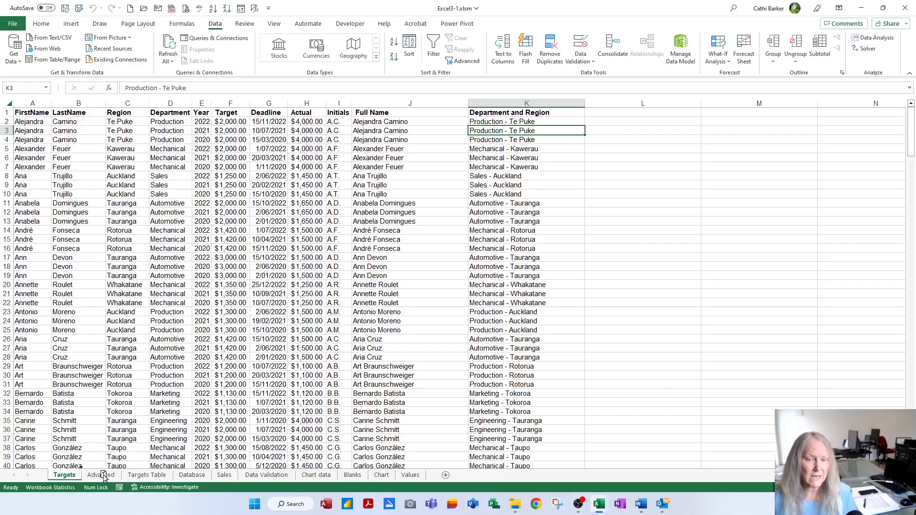
drag(104, 476, 106, 477)
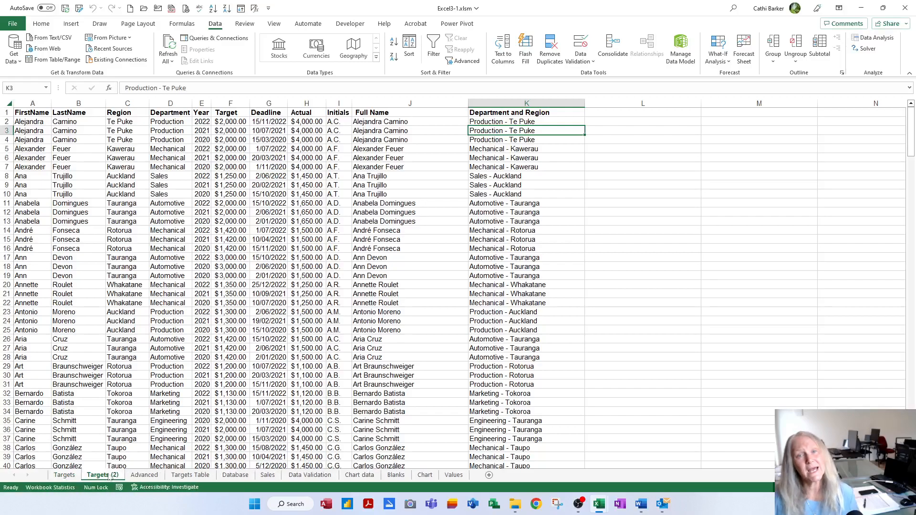
double_click(110, 476)
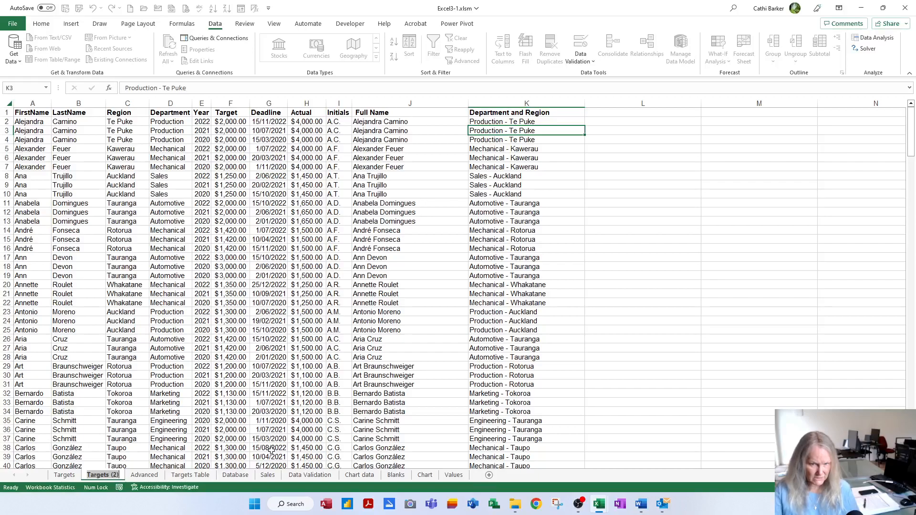
text(Options)
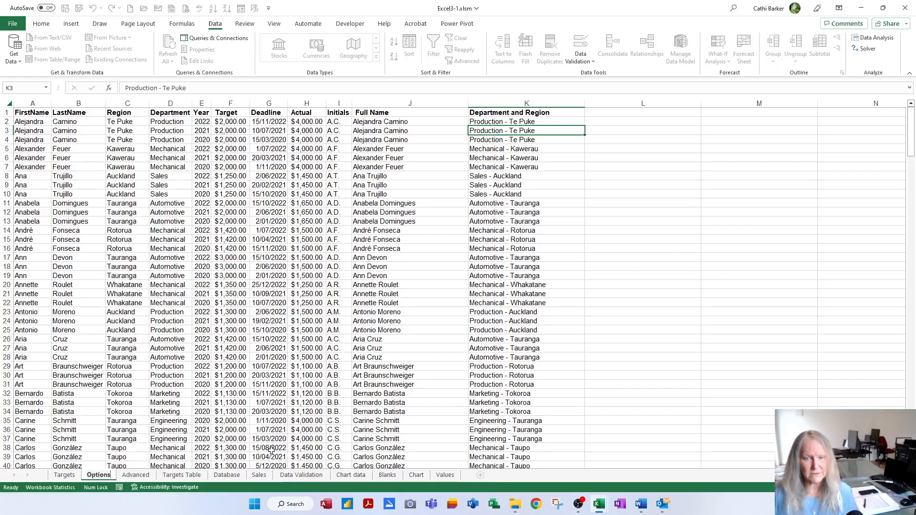
key(Return)
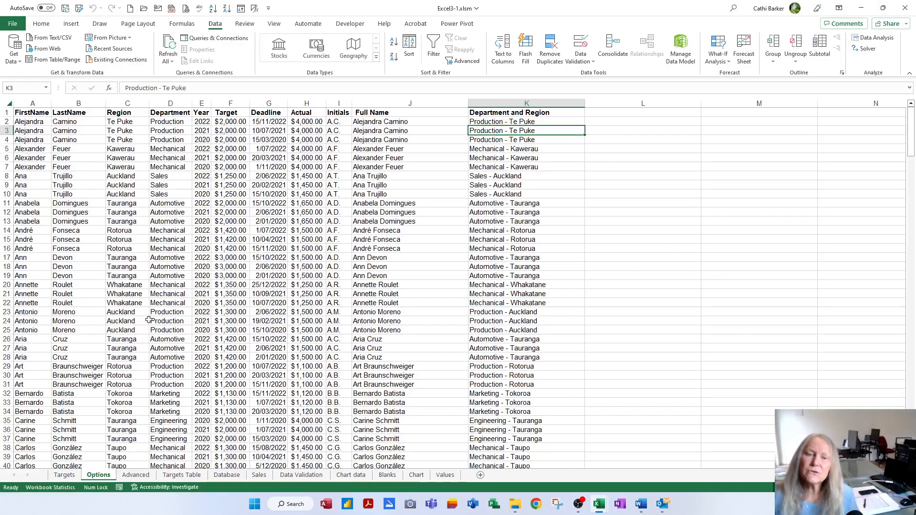
- Remove duplicate rows from the Options sheet data, comparing only the Region column
click(122, 194)
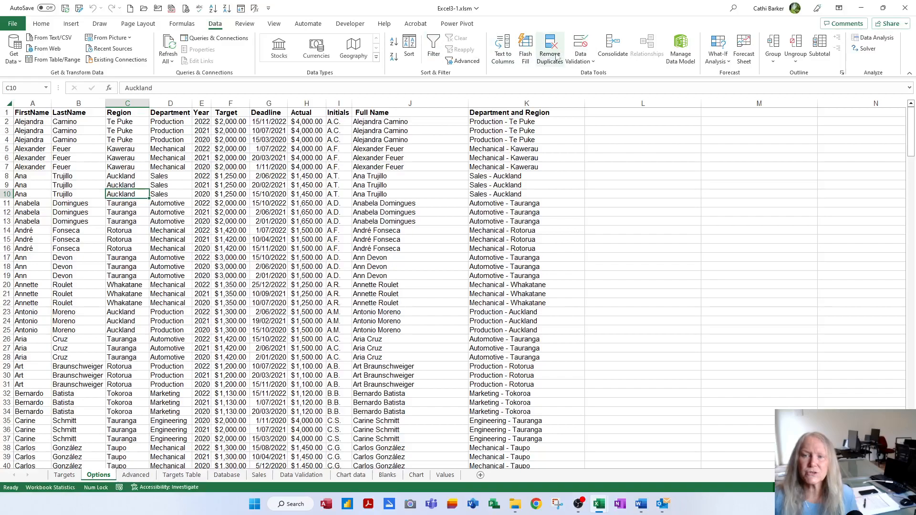
click(557, 57)
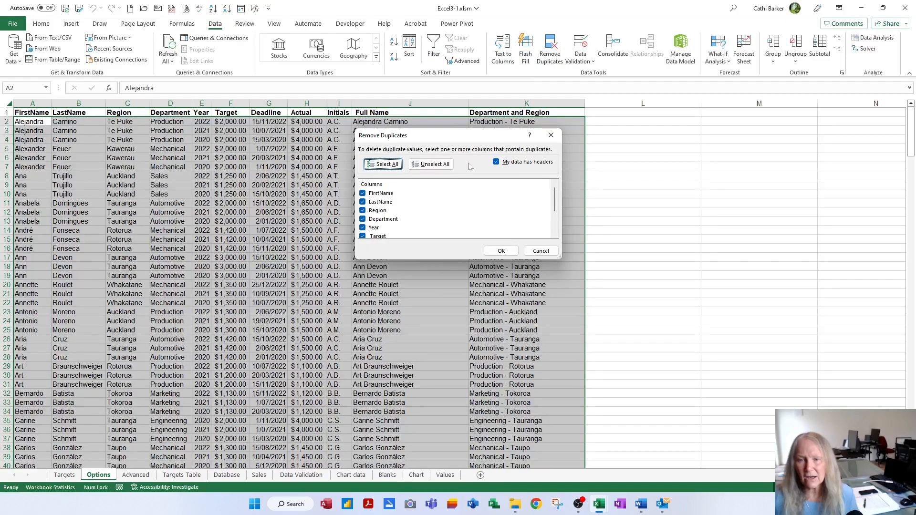
click(438, 164)
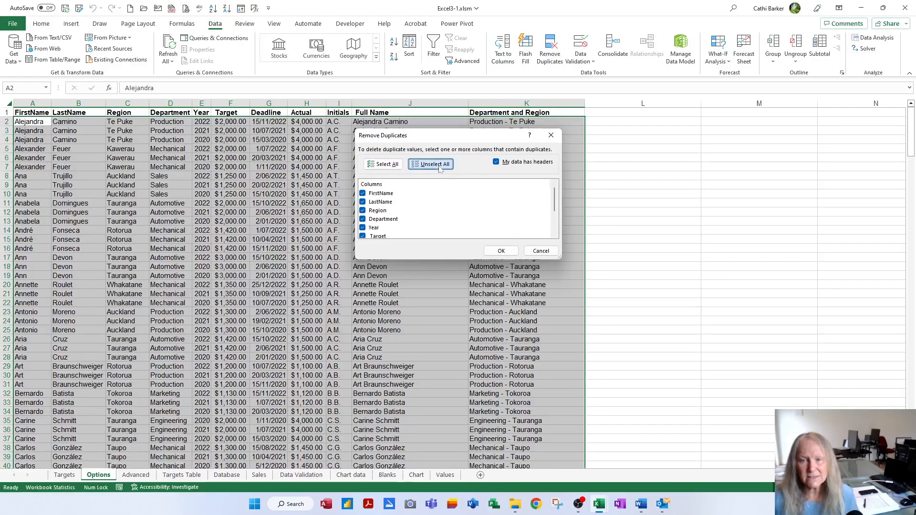
click(363, 211)
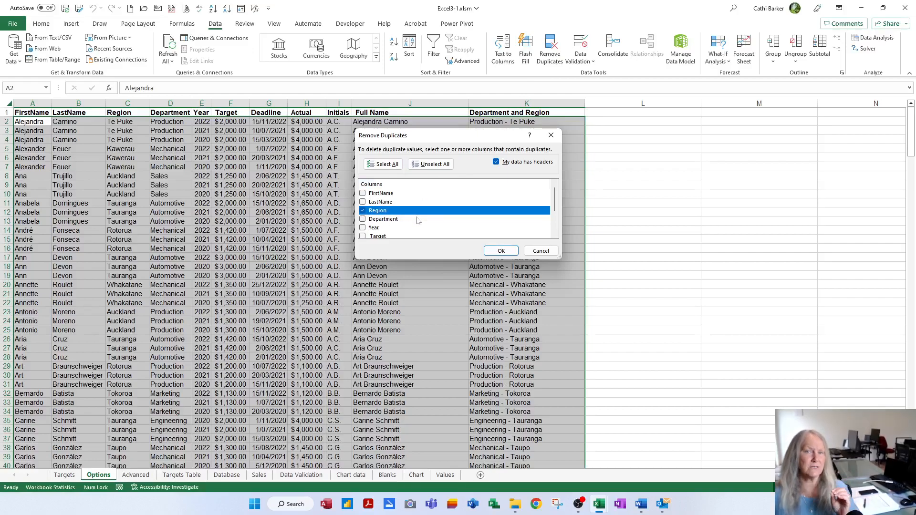
click(501, 251)
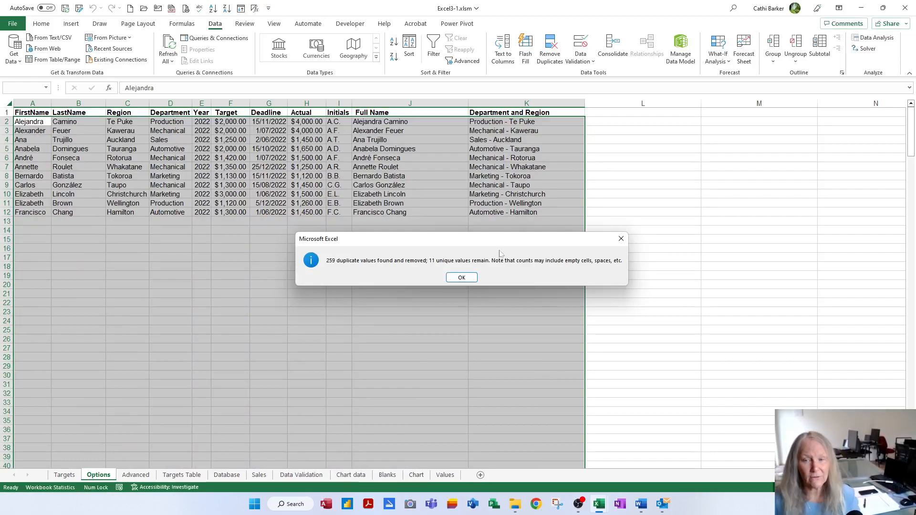
click(461, 277)
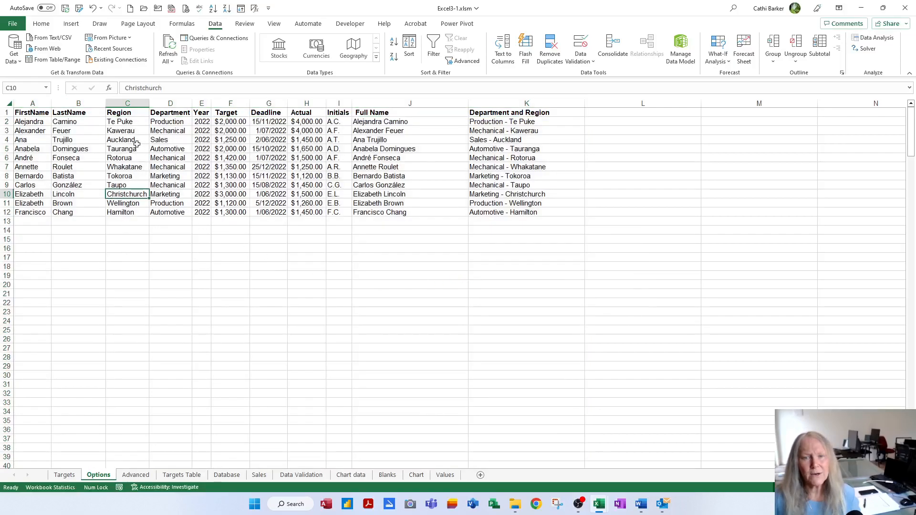
- Sort the Options list from A to Z by Region and delete all columns except Region
click(128, 138)
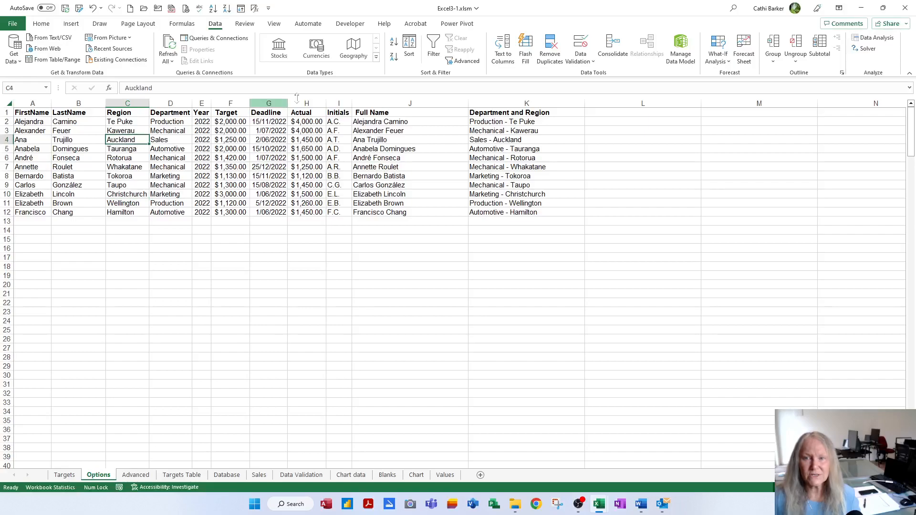
click(395, 46)
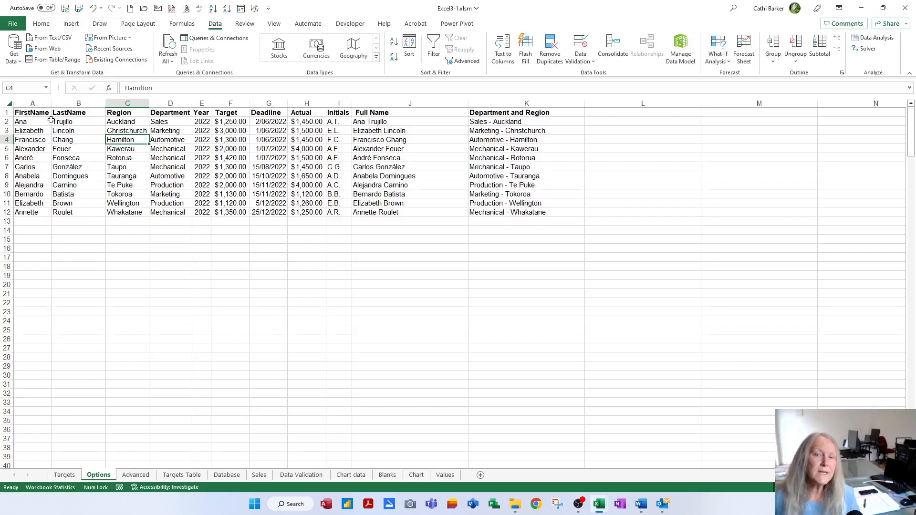
drag(26, 103, 79, 103)
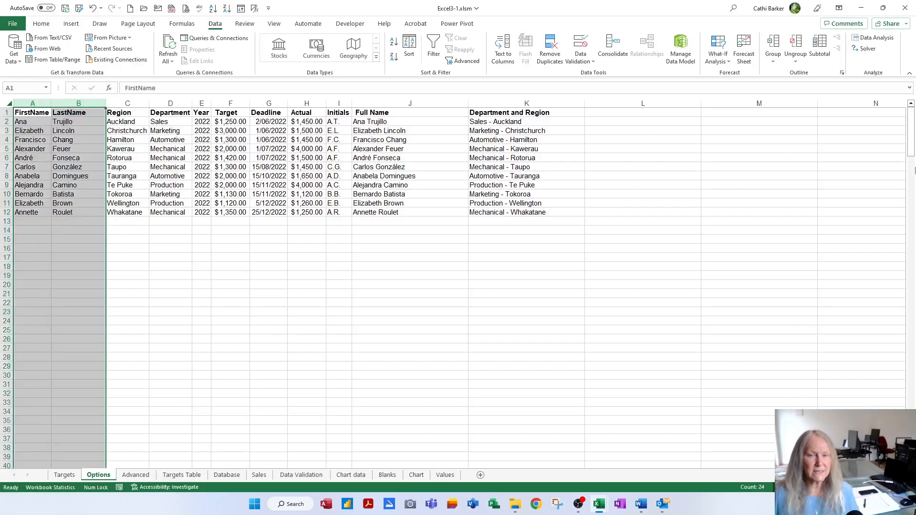
key(ctrl+minus)
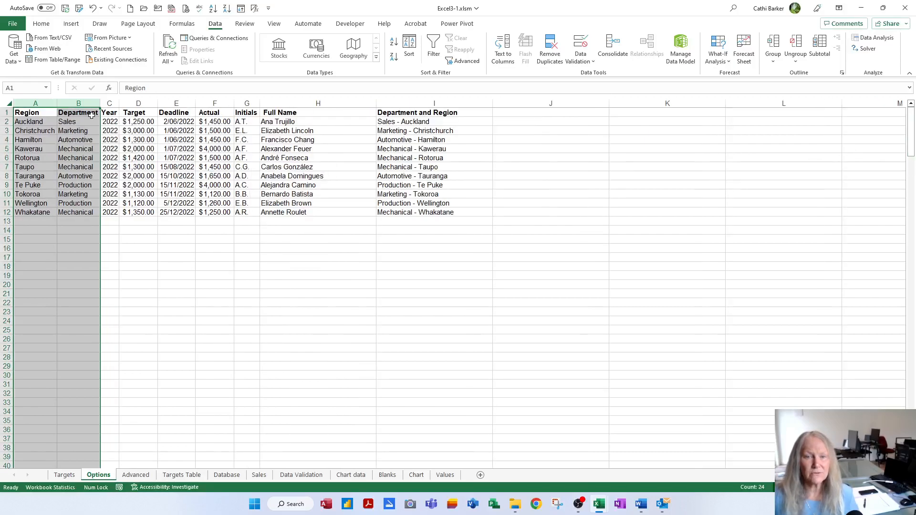
drag(79, 103, 511, 102)
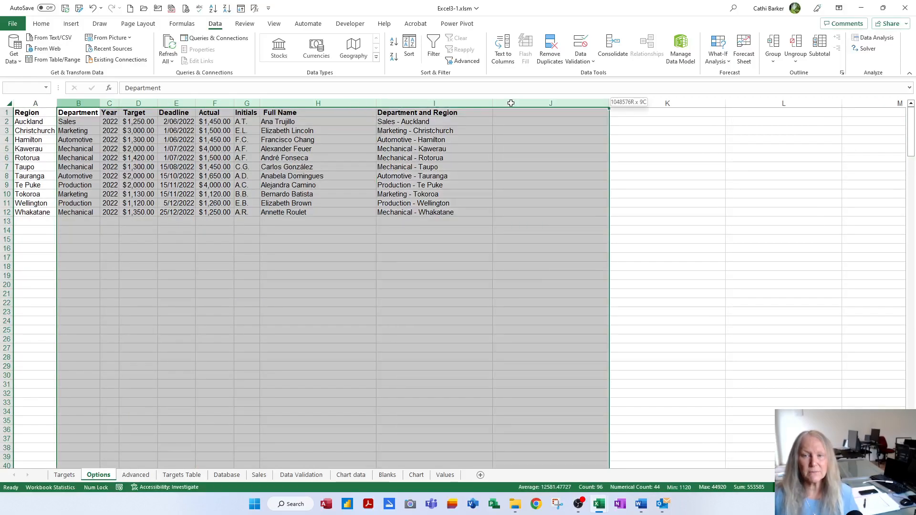
key(ctrl+minus)
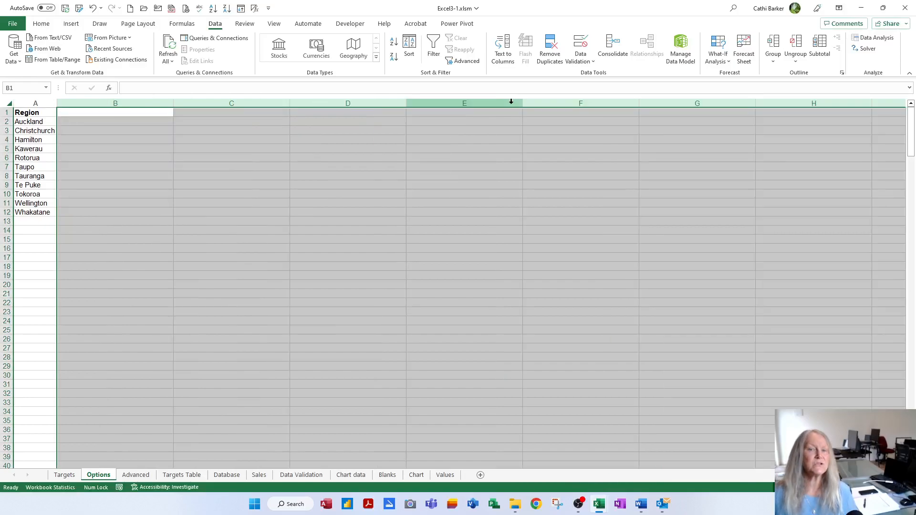
click(47, 156)
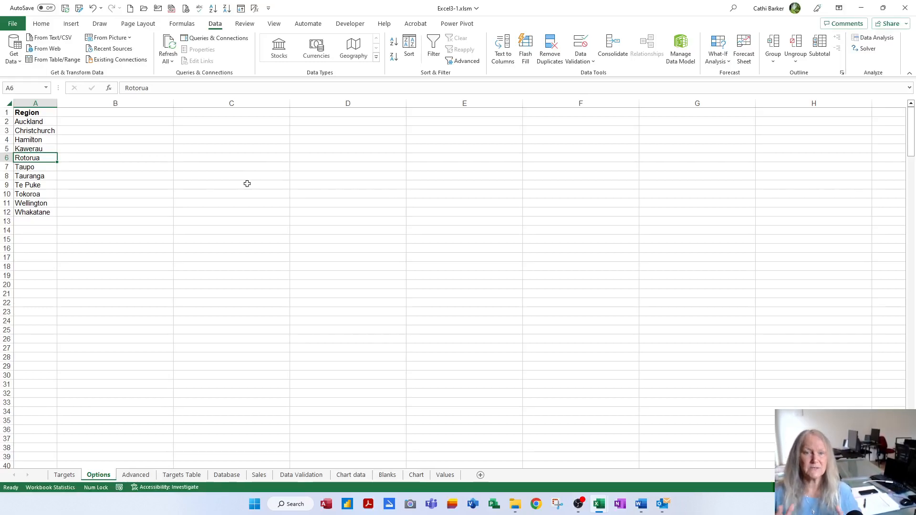
- Apply list data validation to the selected region criteria cells on the Advanced sheet, with the source =Options!$A$2:$A$12
click(66, 475)
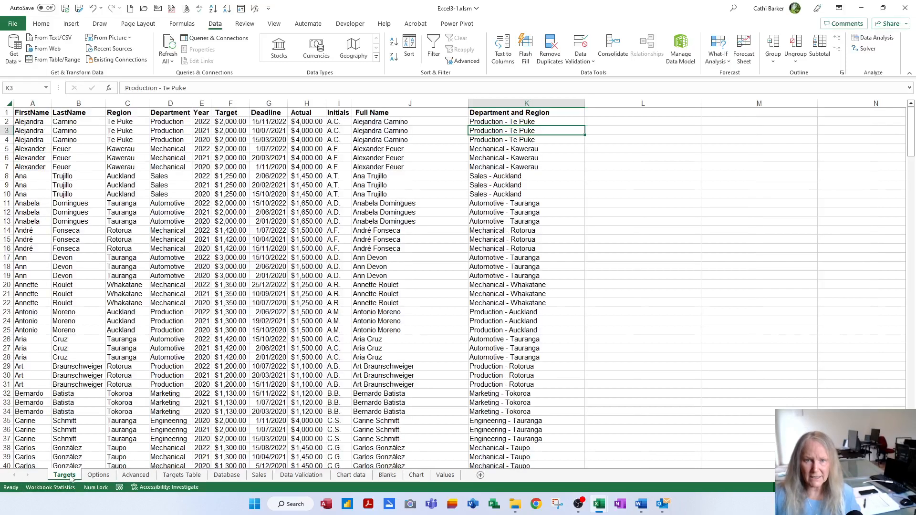
click(146, 475)
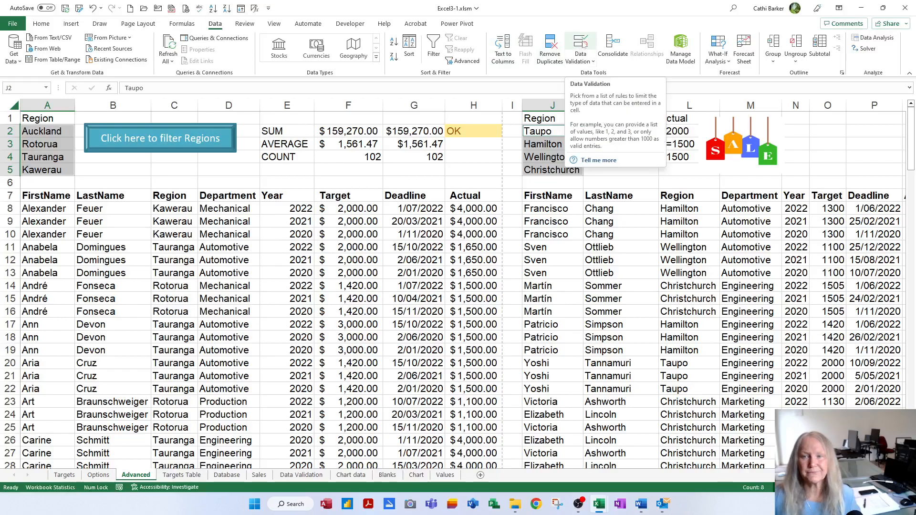
click(582, 44)
drag(477, 125, 373, 160)
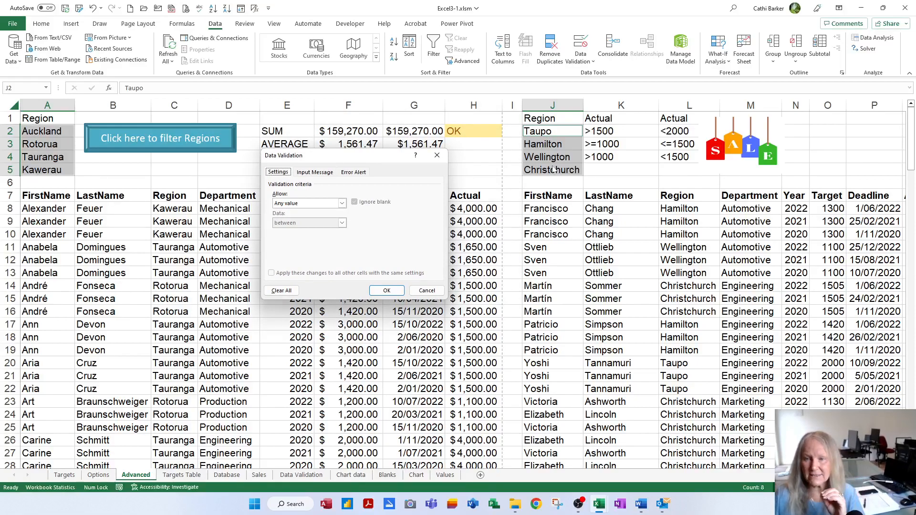
click(342, 203)
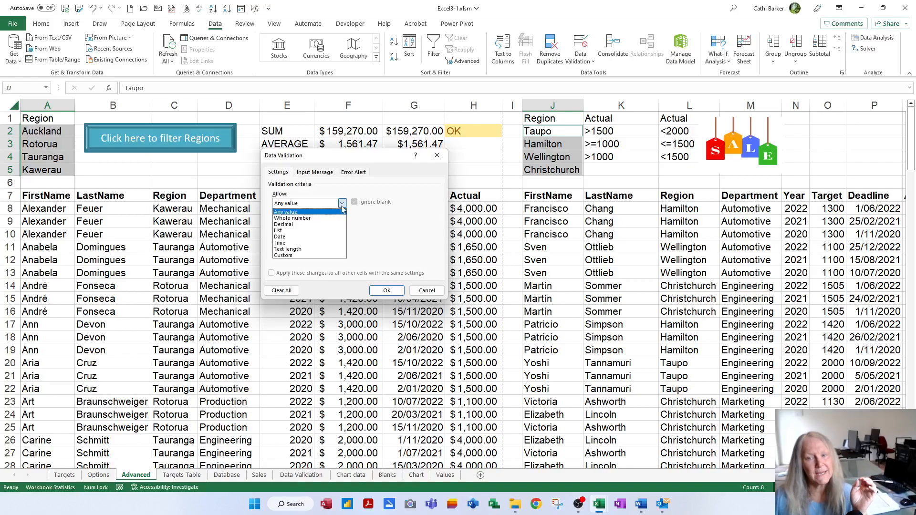
click(283, 231)
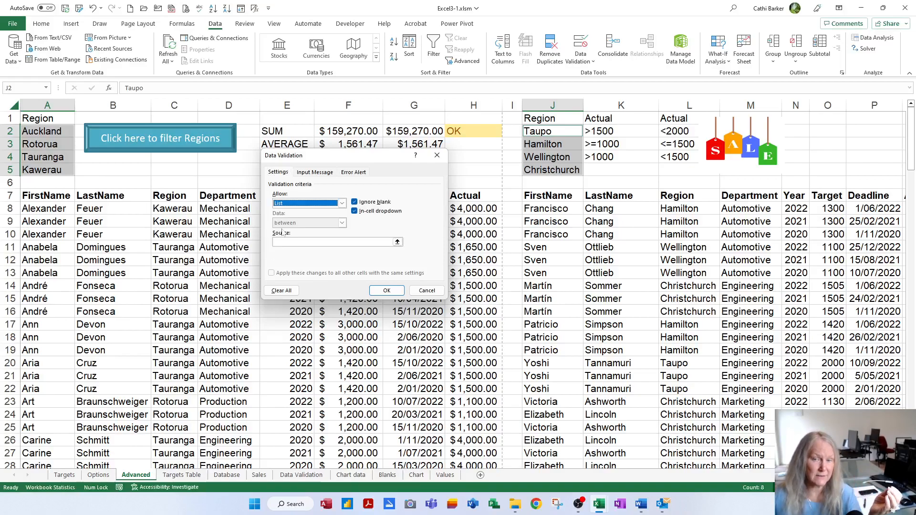
click(334, 242)
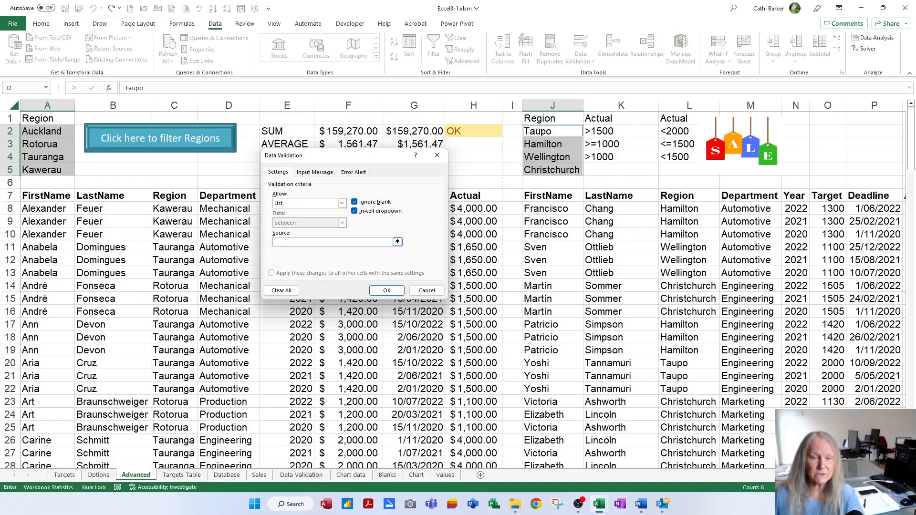
click(102, 479)
click(44, 122)
drag(43, 121, 48, 213)
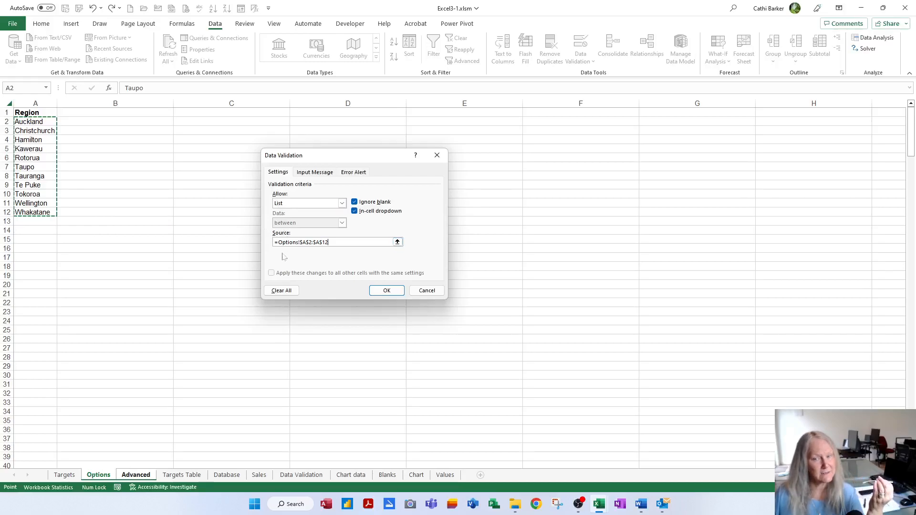
- Add an error alert titled "Invalid Region" reading "You cannot enter that region, you must select a valid region from the drop-down list, please try again"
click(361, 173)
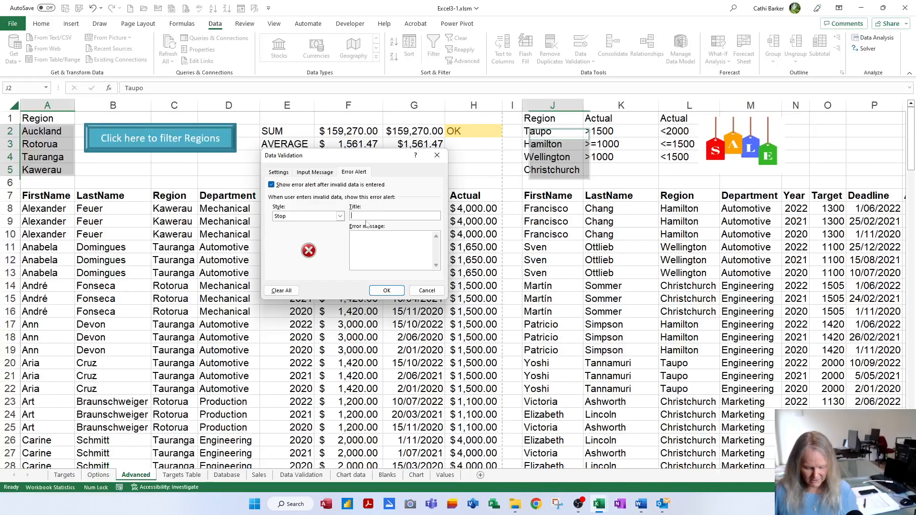
text(Region)
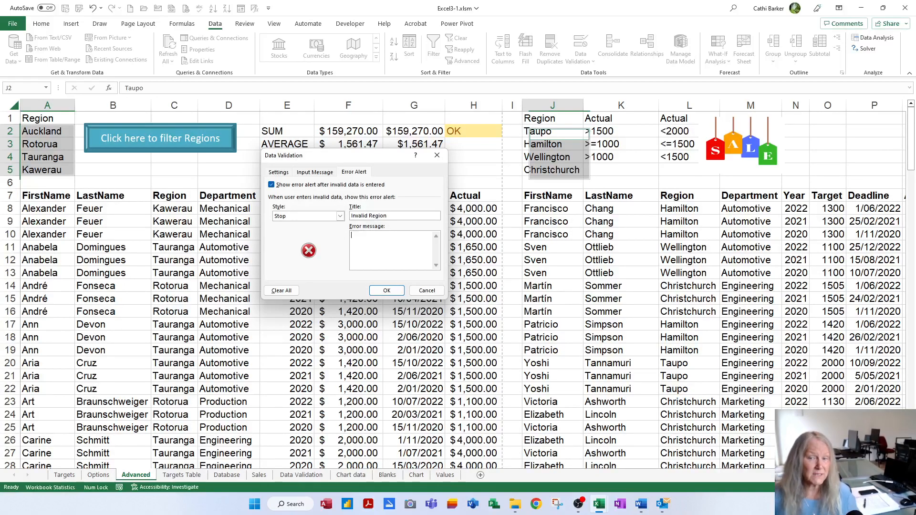
key(Tab)
text(You )
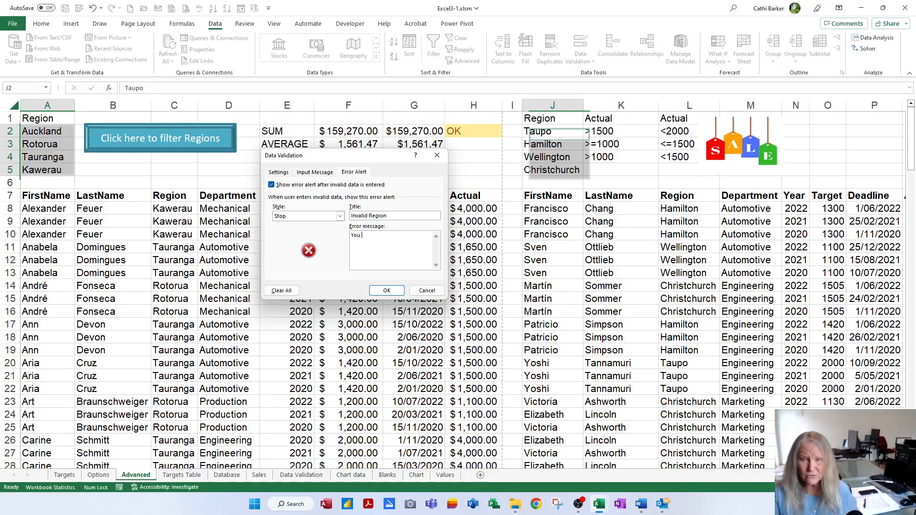
text(cannot etner th)
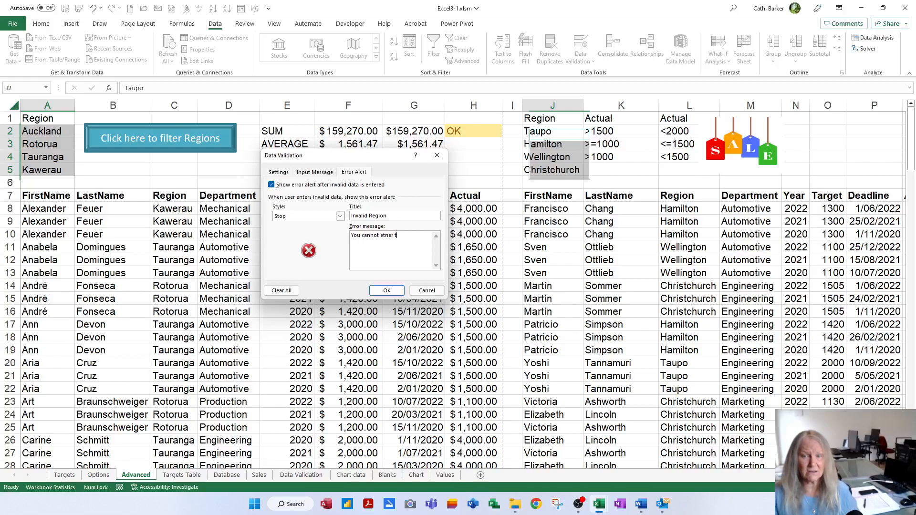
key(BackSpace)
key(BackSpace)
key(BackSpace)
key(BackSpace)
text(nte)
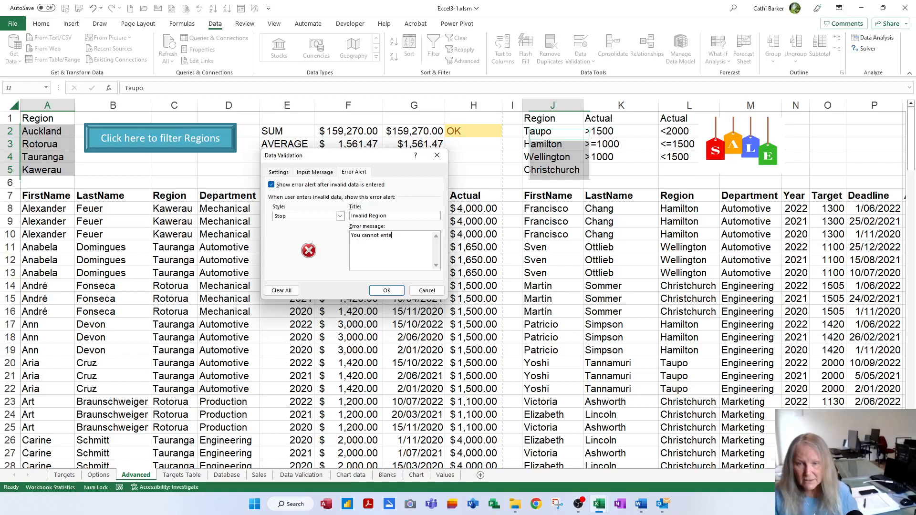
text(r that region, )
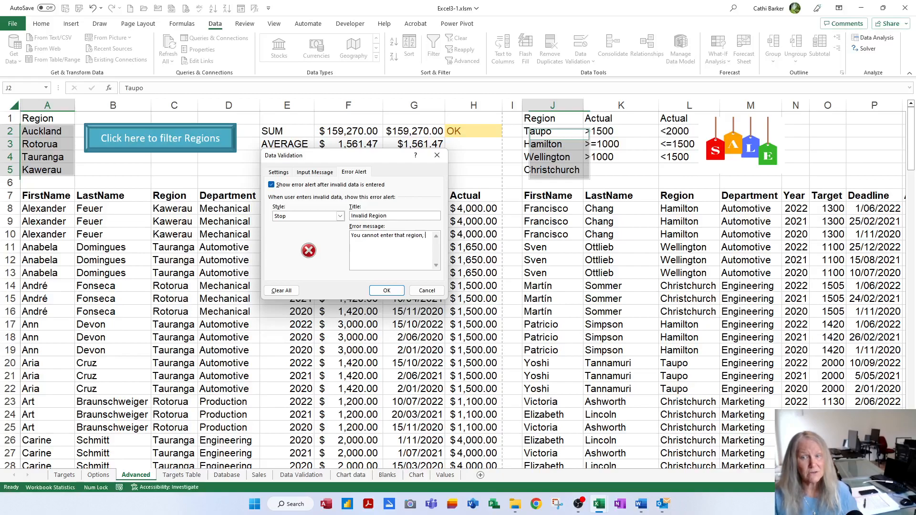
text(you must select a valid region from the drop-down list)
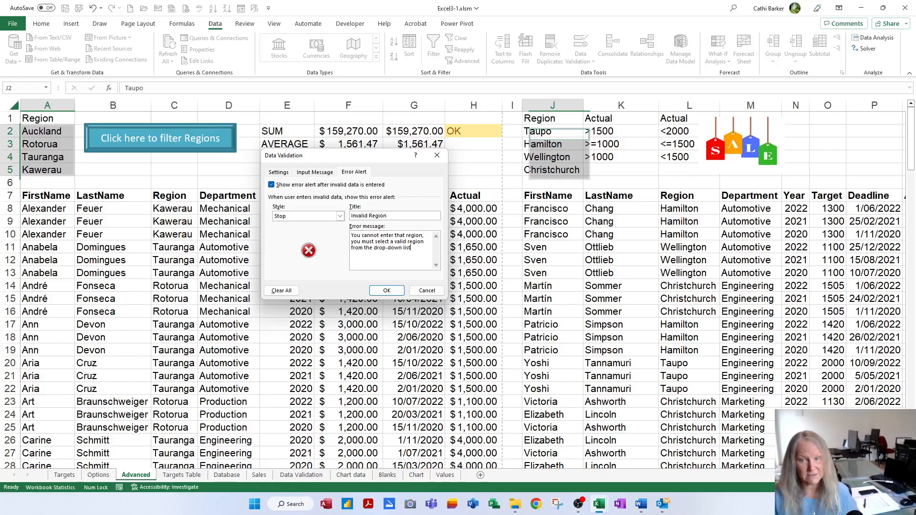
text(, please try again)
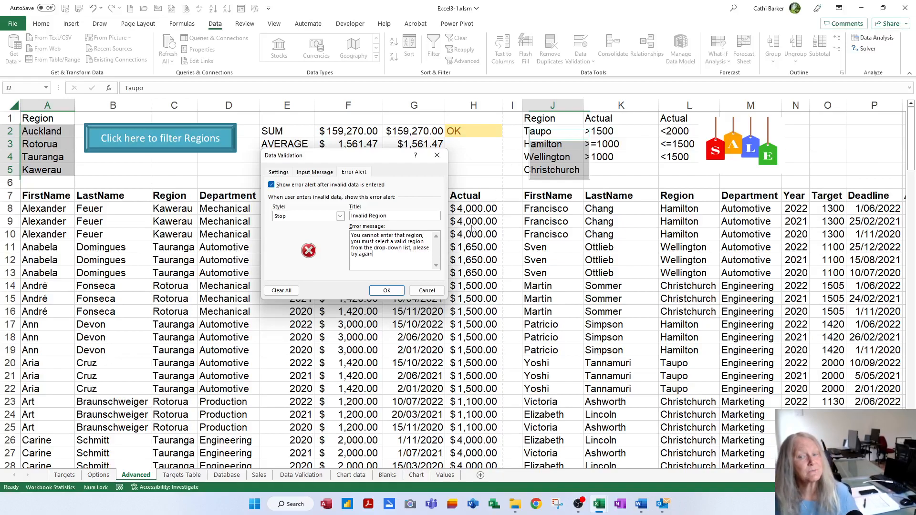
click(395, 291)
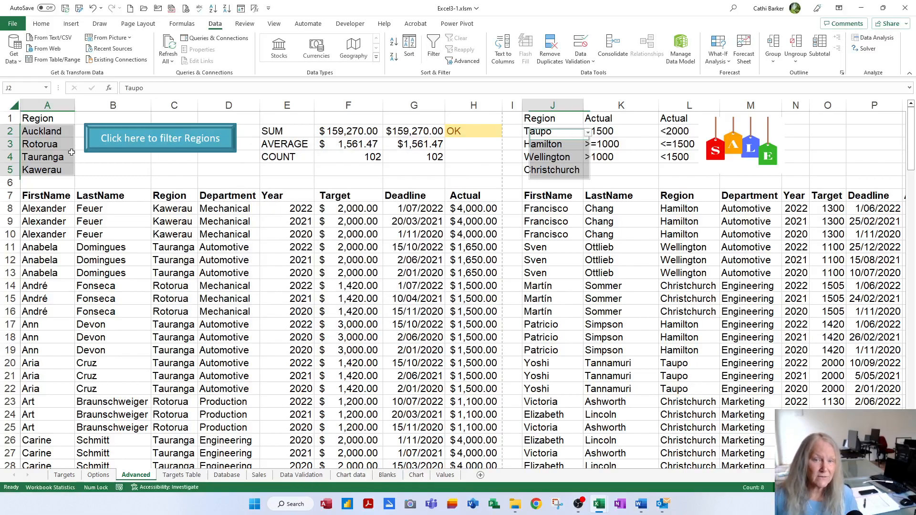
- Pick Auckland in A2 and Rotorua in A3 from the region drop-down lists
click(58, 133)
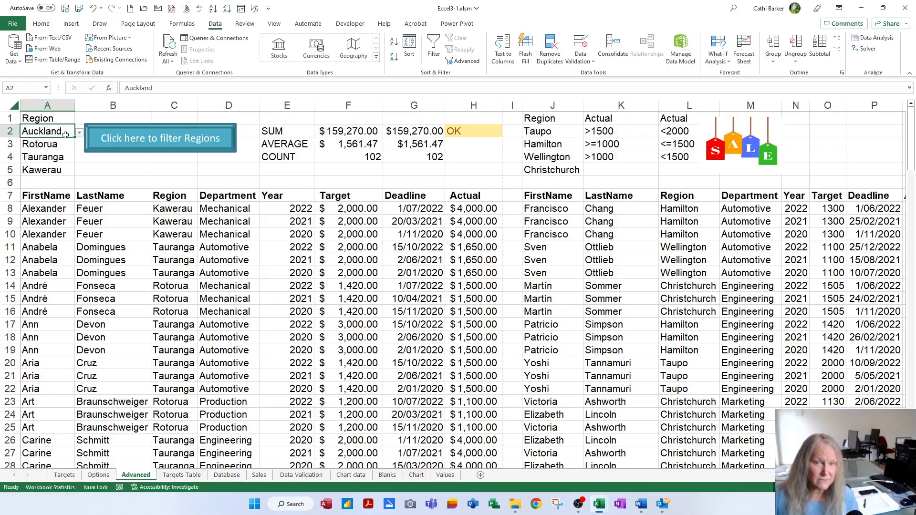
click(79, 134)
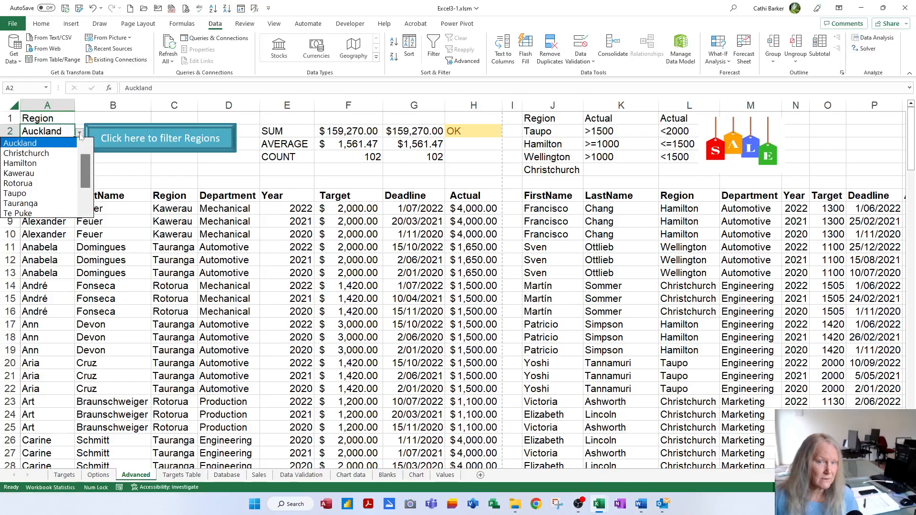
scroll(79, 171, down, 2)
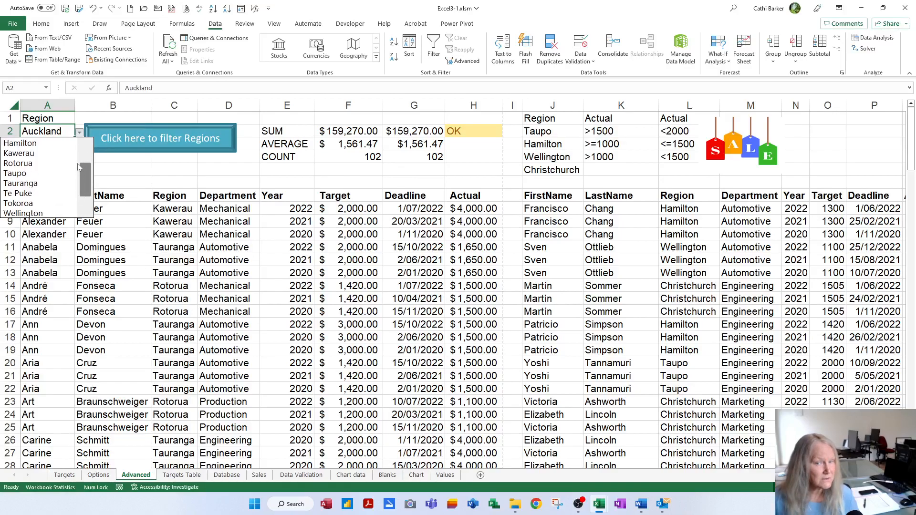
scroll(80, 170, up, 2)
click(51, 147)
click(51, 149)
click(79, 146)
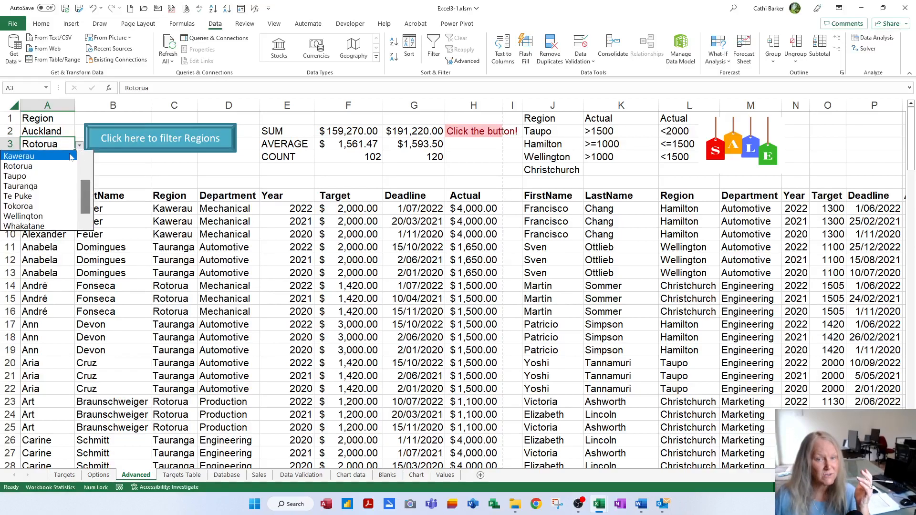
click(46, 166)
- Pick Te Puke in A4 and Wellington in A5 from the drop-down lists, and run the region filter macro
click(55, 157)
click(80, 158)
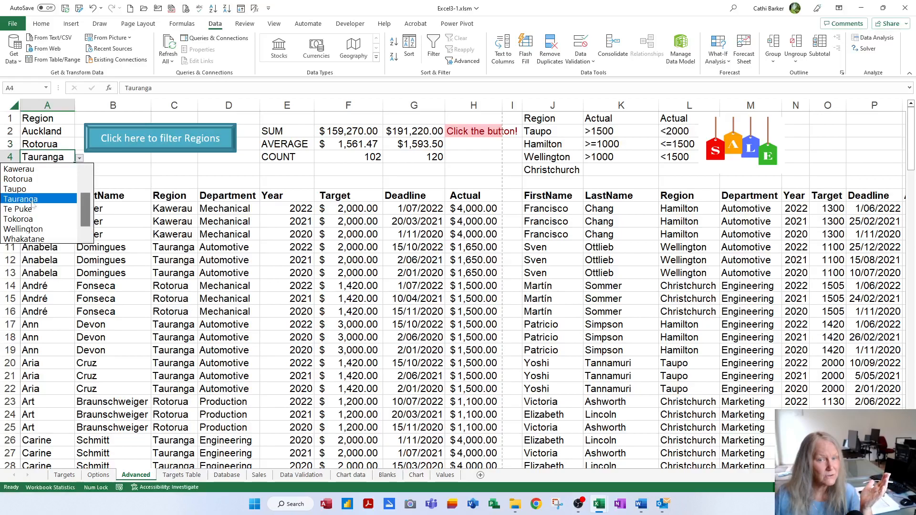
click(32, 208)
click(61, 171)
click(79, 170)
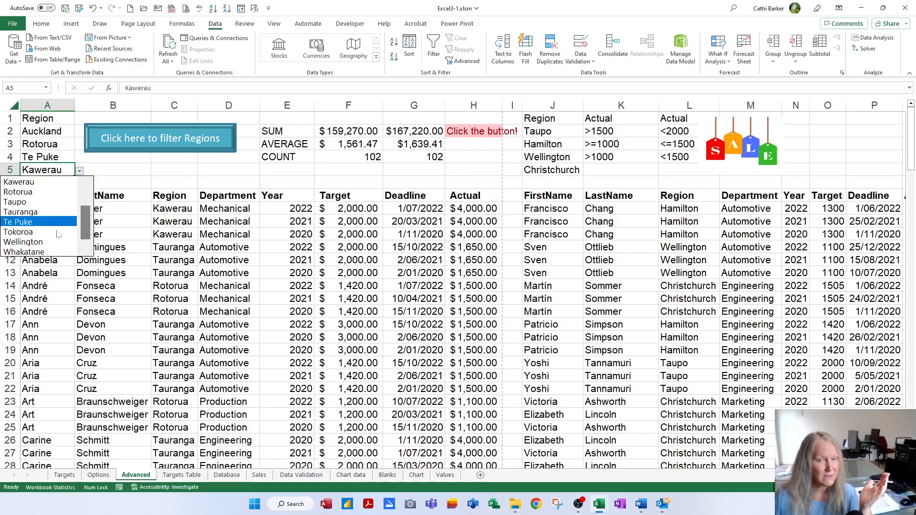
click(47, 242)
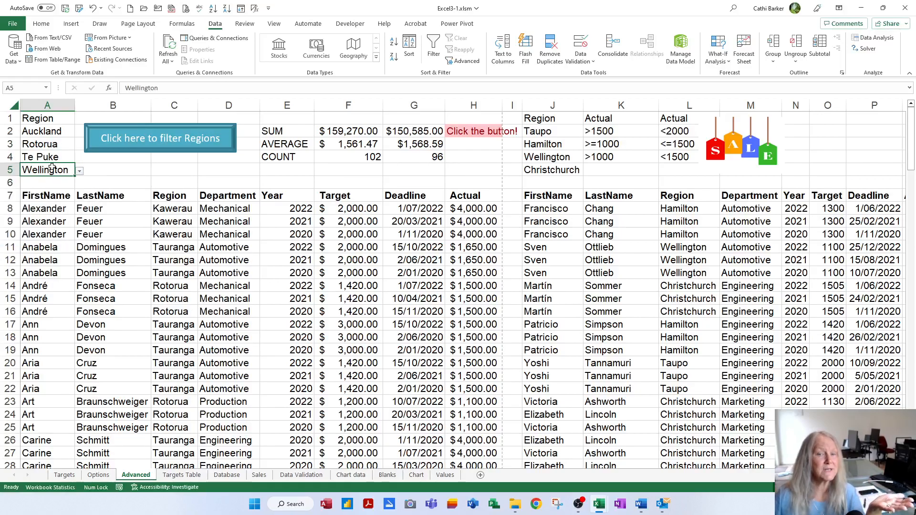
click(147, 143)
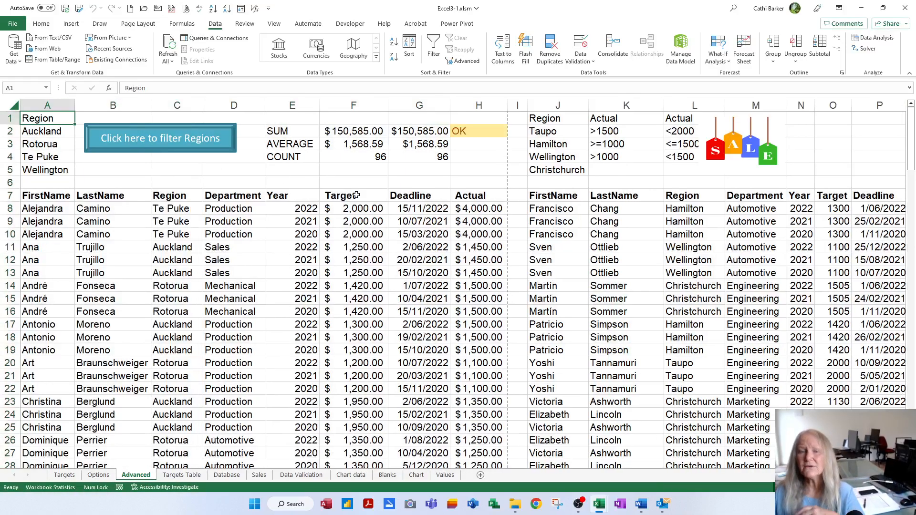
- Test the validation by trying to enter Raglan in A2, retry it once, and cancel the entry
click(34, 135)
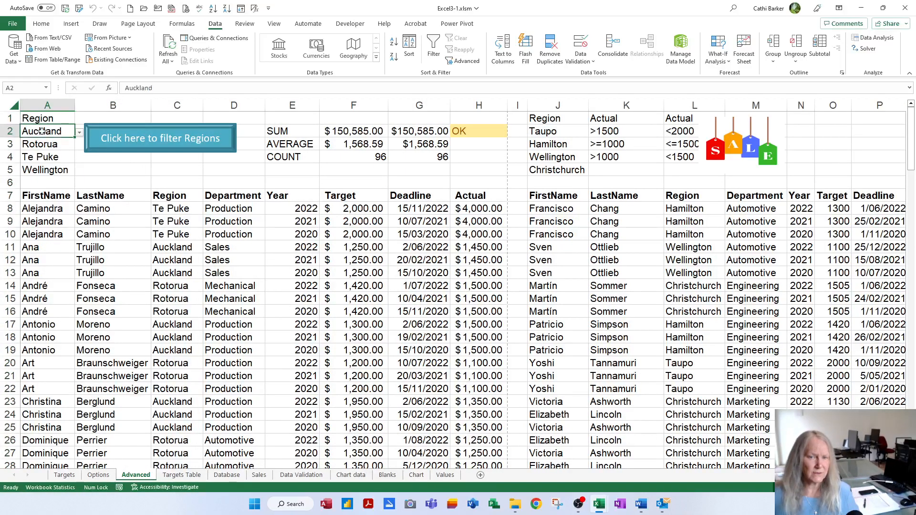
text(Raglan)
key(Return)
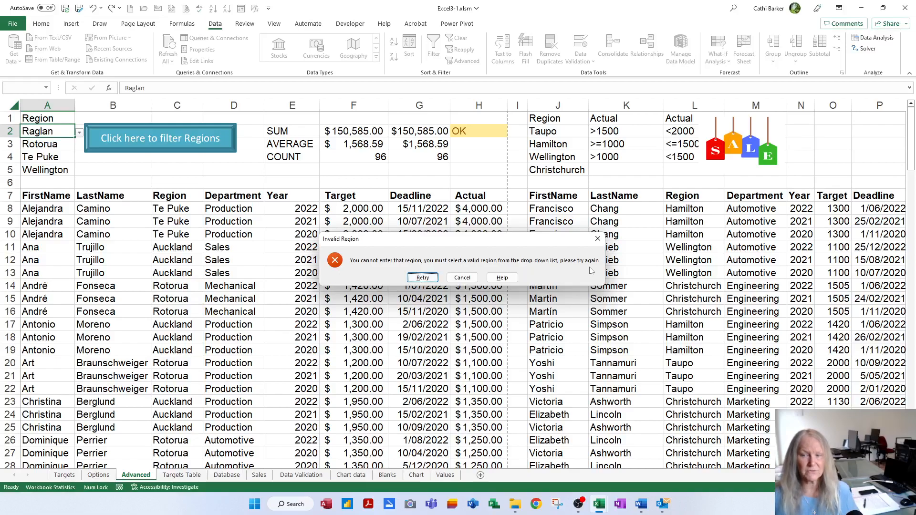
click(428, 281)
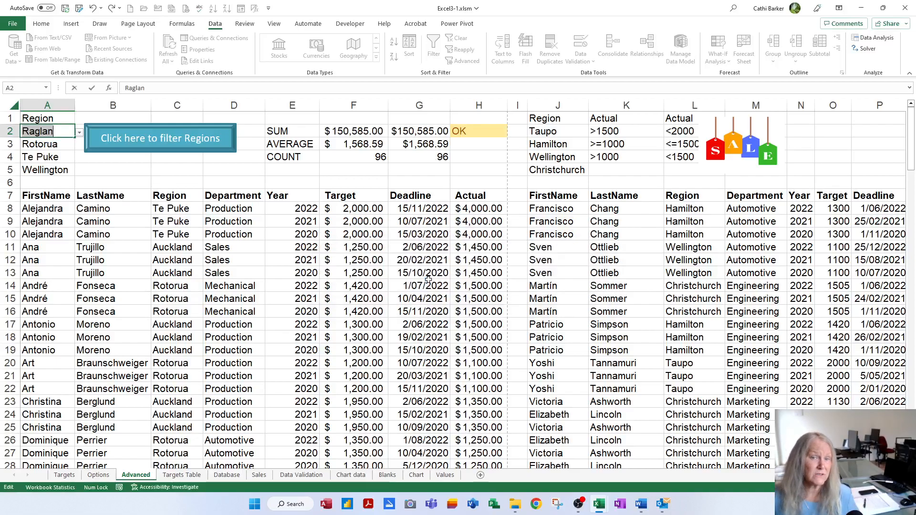
key(Return)
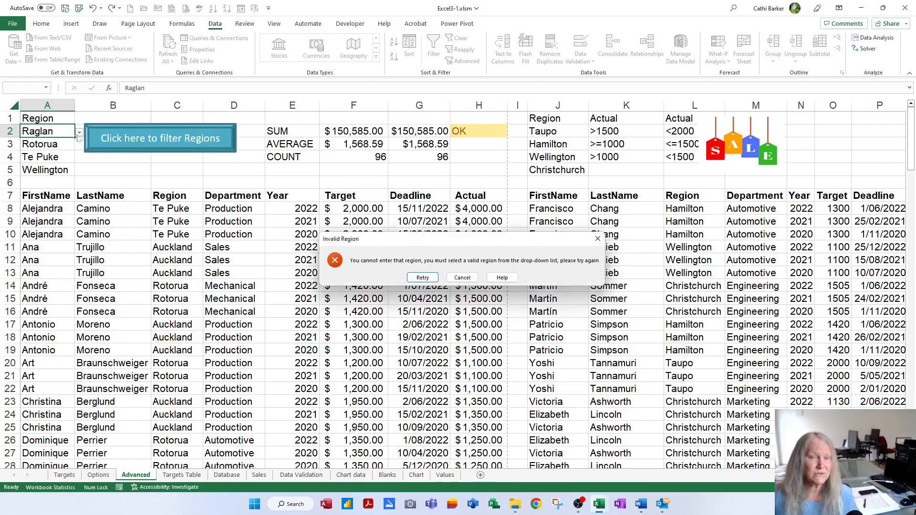
click(462, 278)
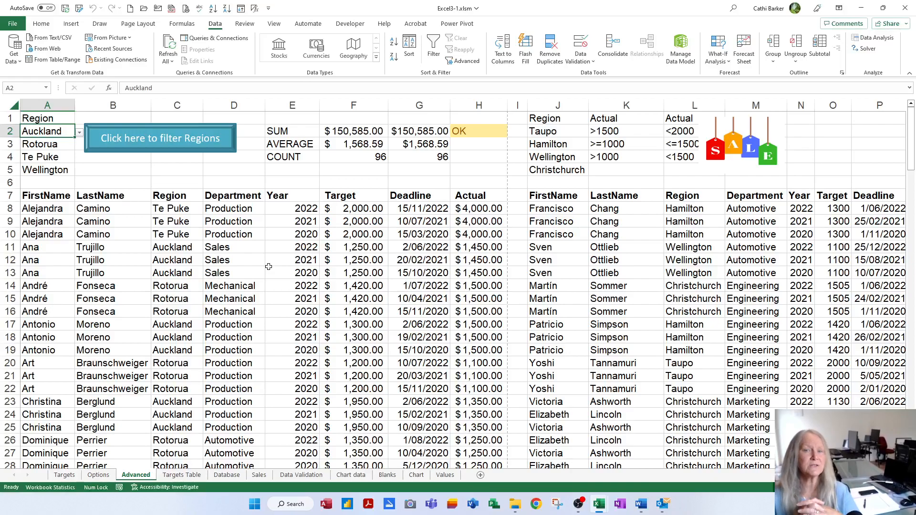
- Move the SALE picture to the right, clear of the Actual criteria in column L
right_click(776, 143)
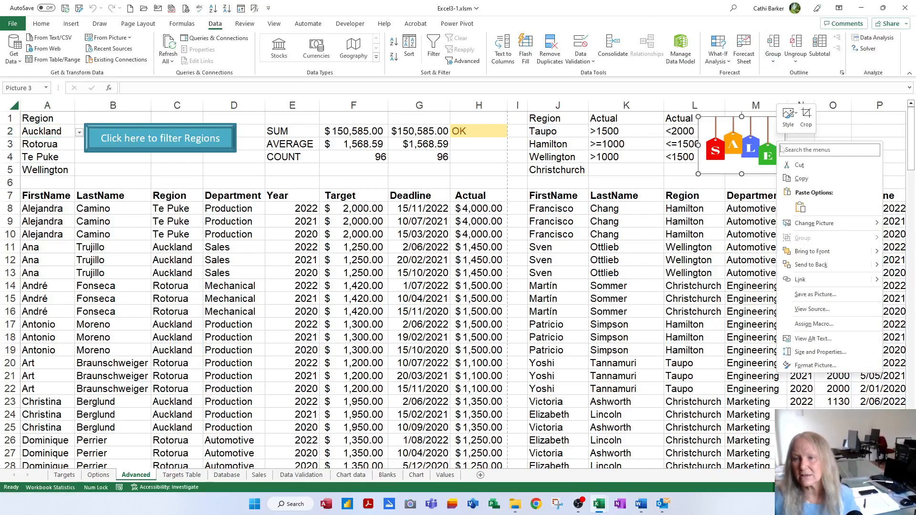
key(Escape)
drag(769, 174, 797, 175)
click(723, 194)
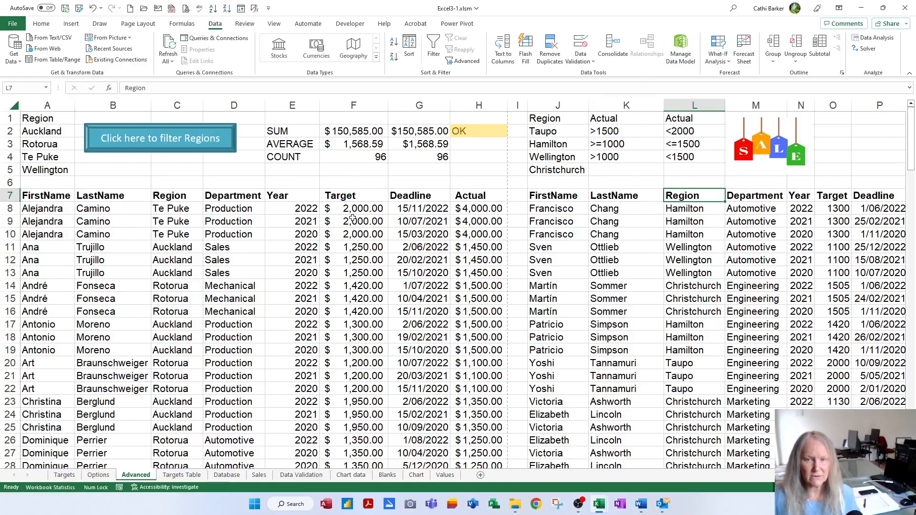
- Examine the data validation types for cell E6, including Whole number with its comparison operators and Time, and close without applying any
click(281, 183)
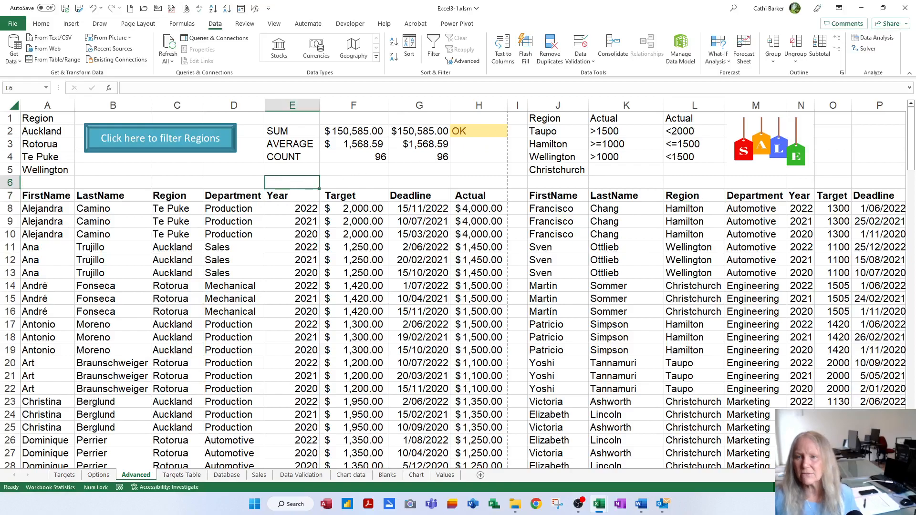
click(580, 44)
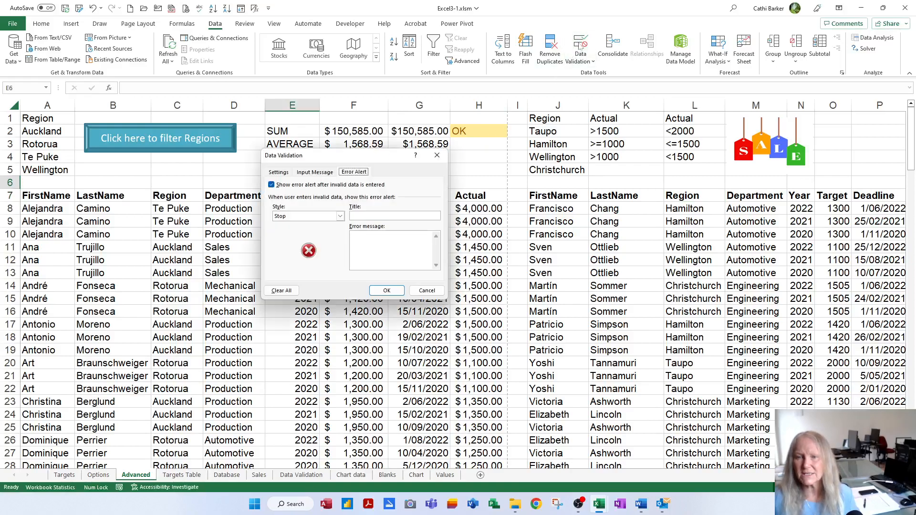
click(280, 172)
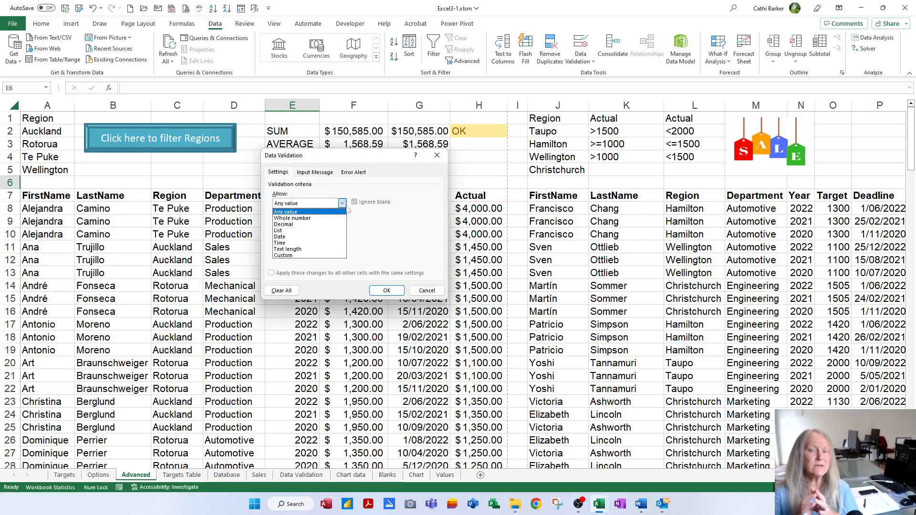
click(305, 218)
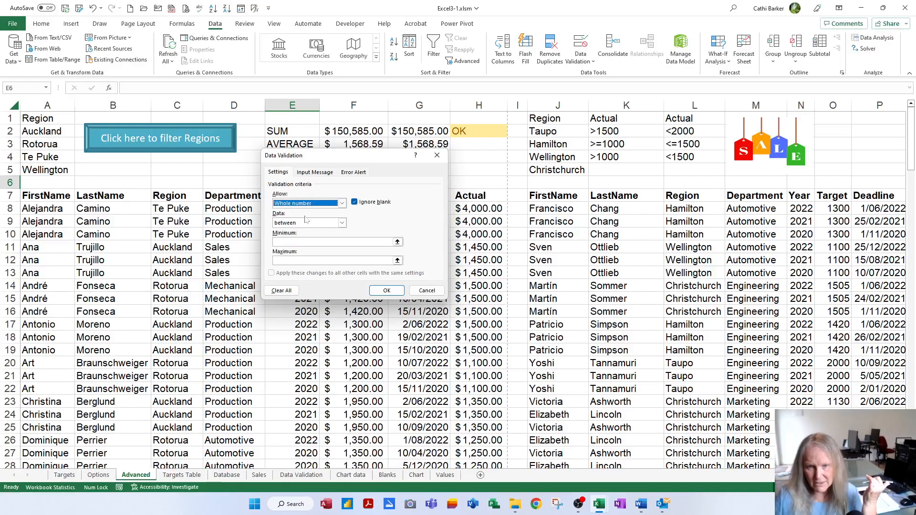
click(342, 223)
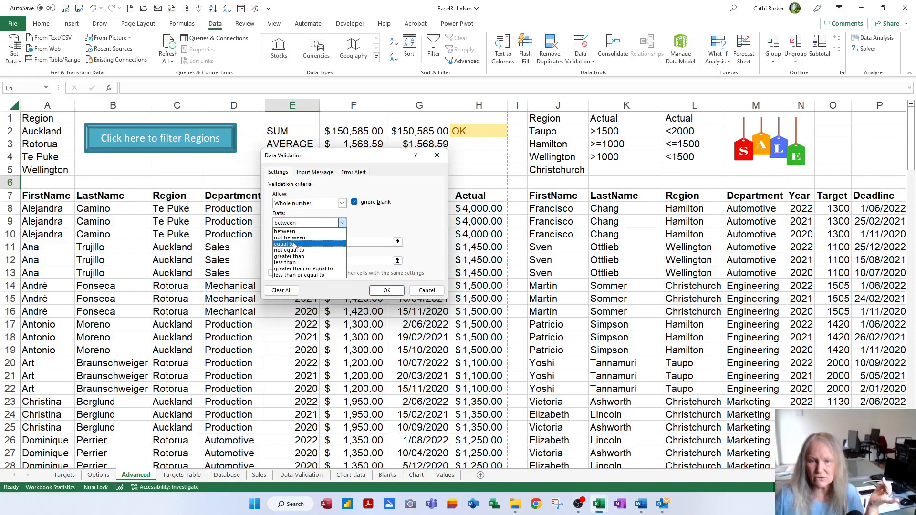
click(343, 204)
click(343, 205)
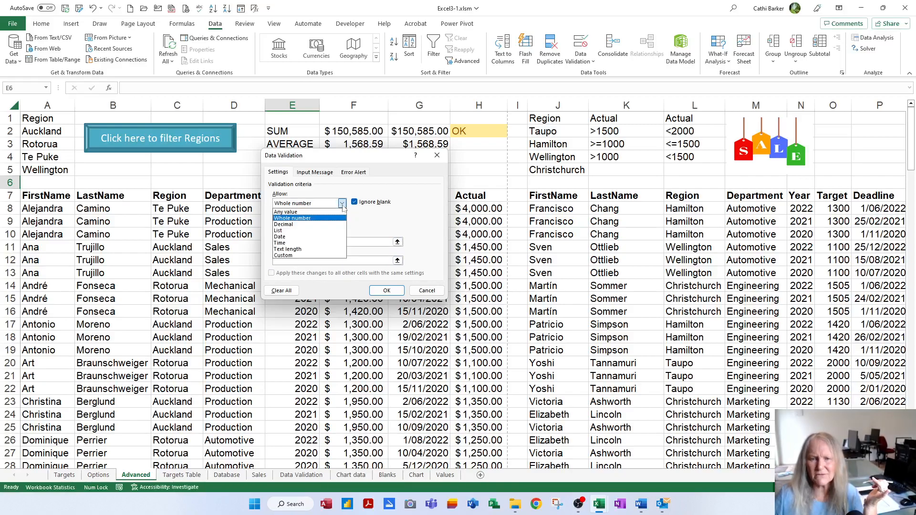
click(297, 245)
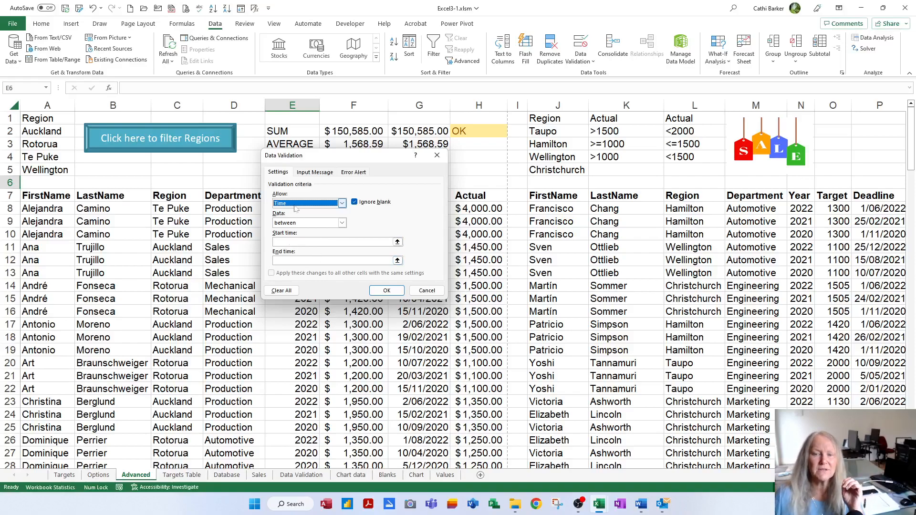
click(342, 204)
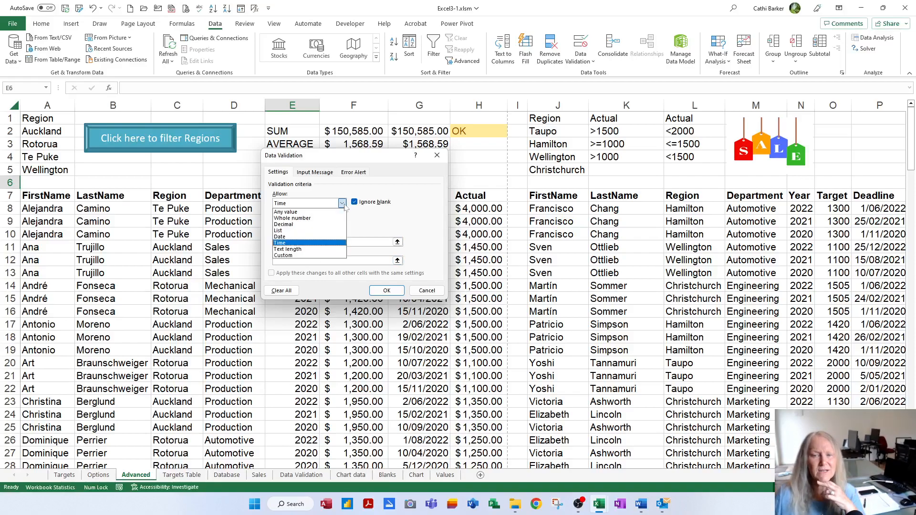
click(343, 204)
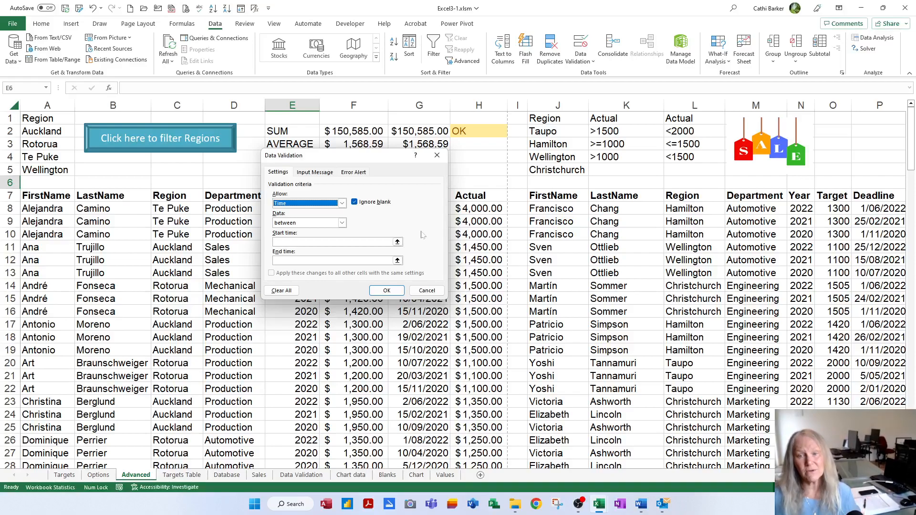
click(427, 291)
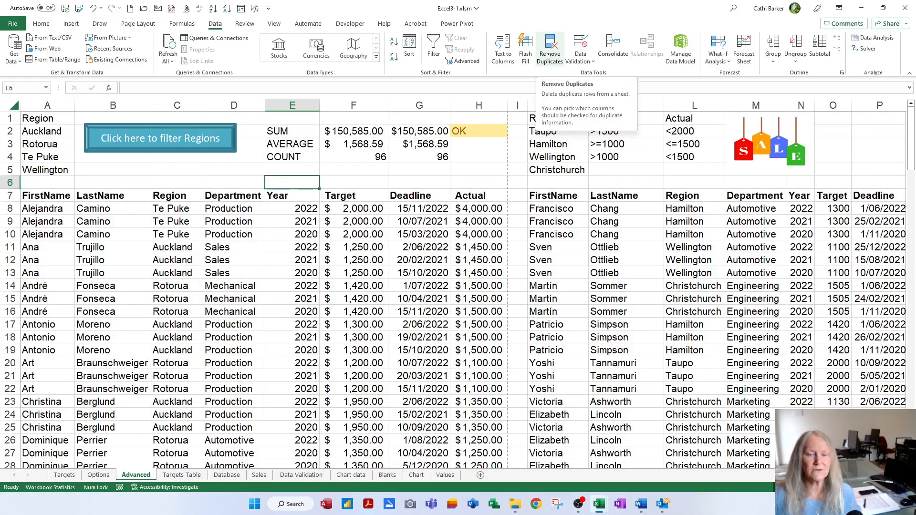
click(130, 288)
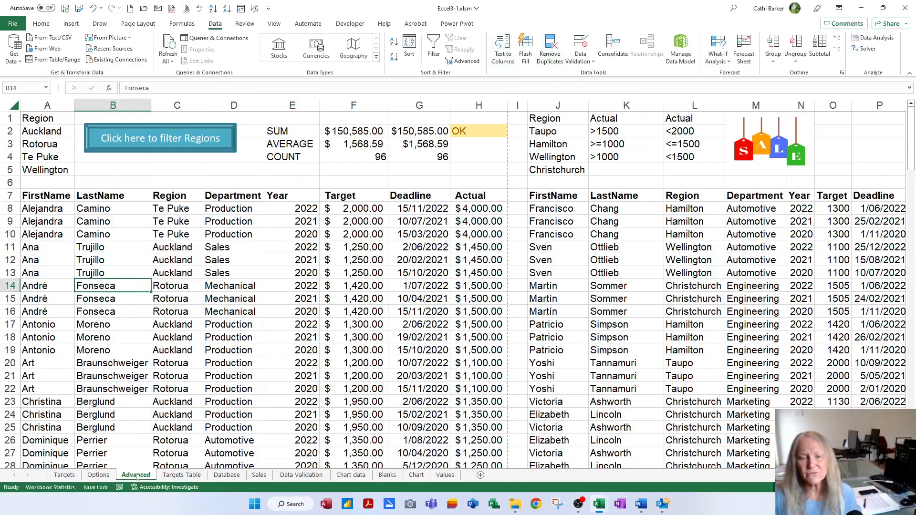
- Insert a row above Rotorua in the Options sheet's region list and enter Raglan in A6
click(98, 475)
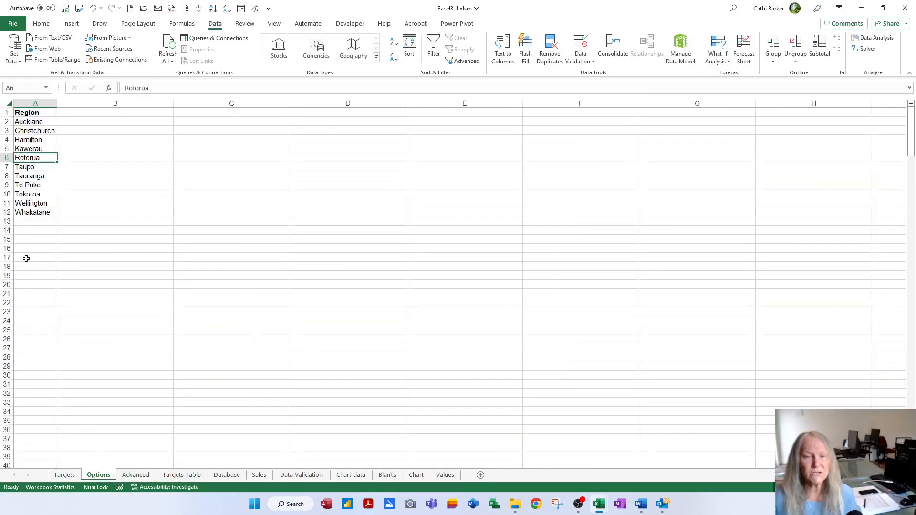
click(7, 157)
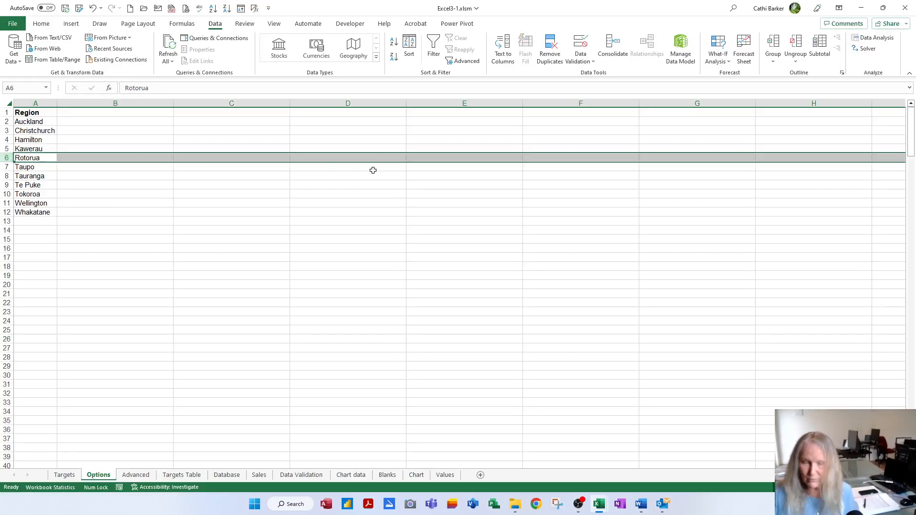
key(ctrl+shift+equal)
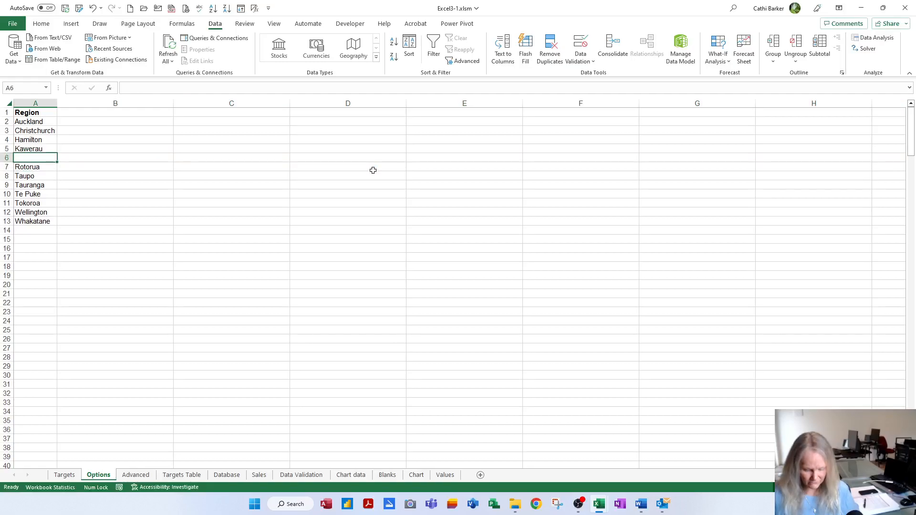
text(Raglan)
key(Return)
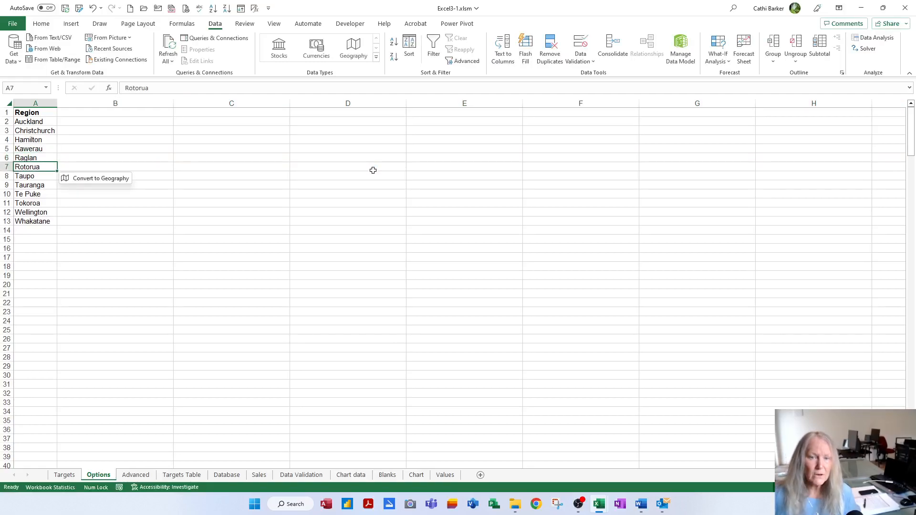
- Check the region drop-down list in A2 of the Advanced sheet for Raglan without picking an entry
click(127, 475)
click(42, 131)
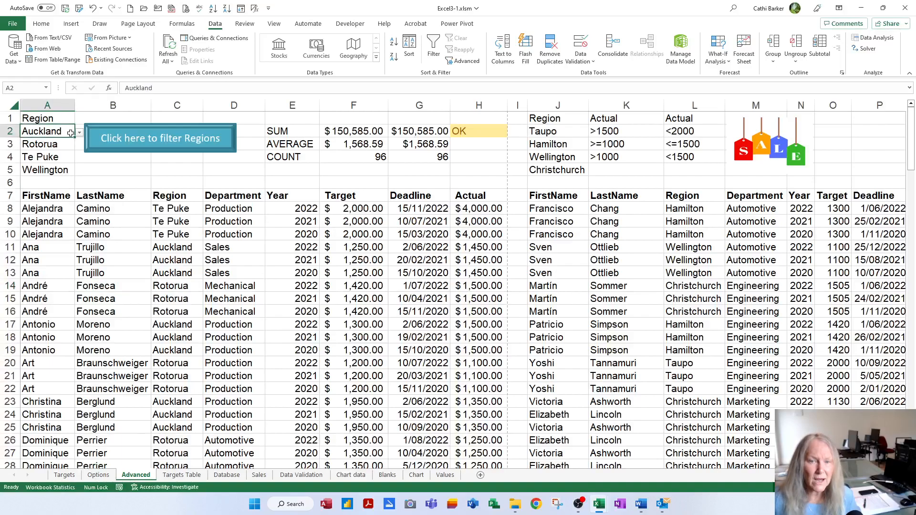
click(80, 133)
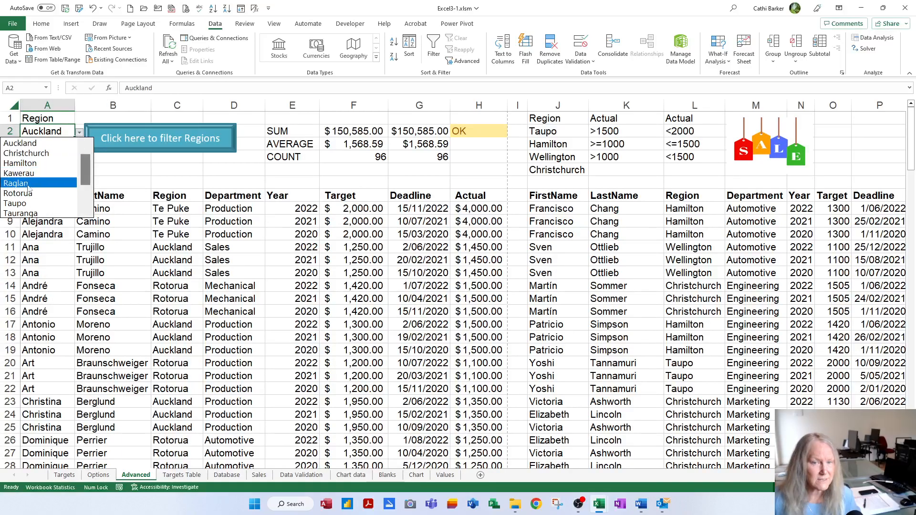
key(Escape)
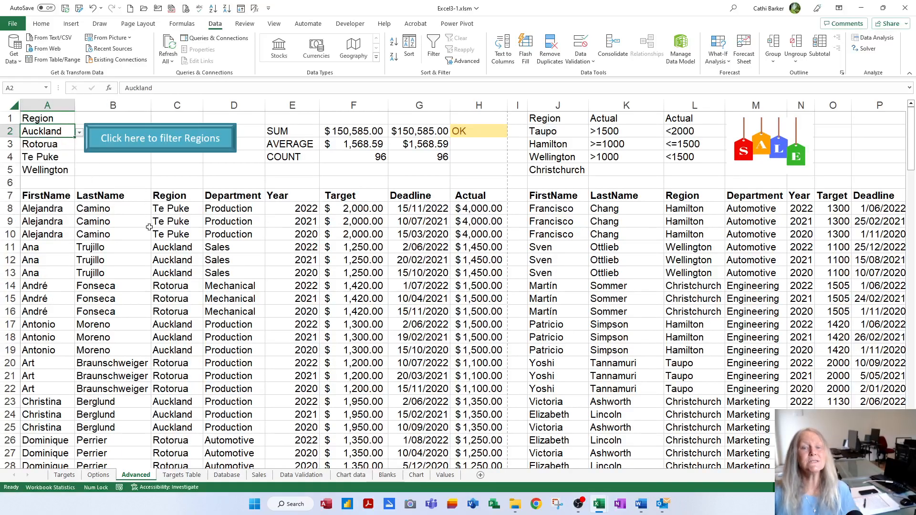
- Hide the Options sheet that holds the region list
click(99, 476)
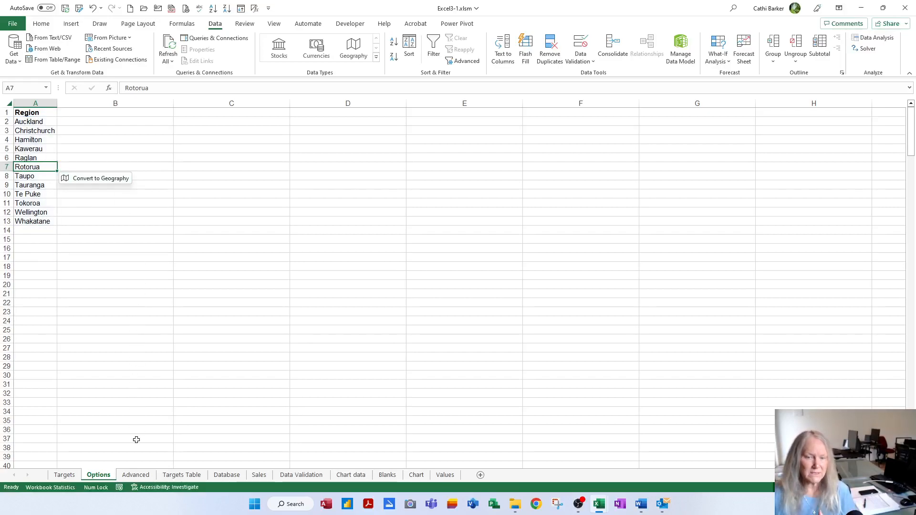
right_click(103, 477)
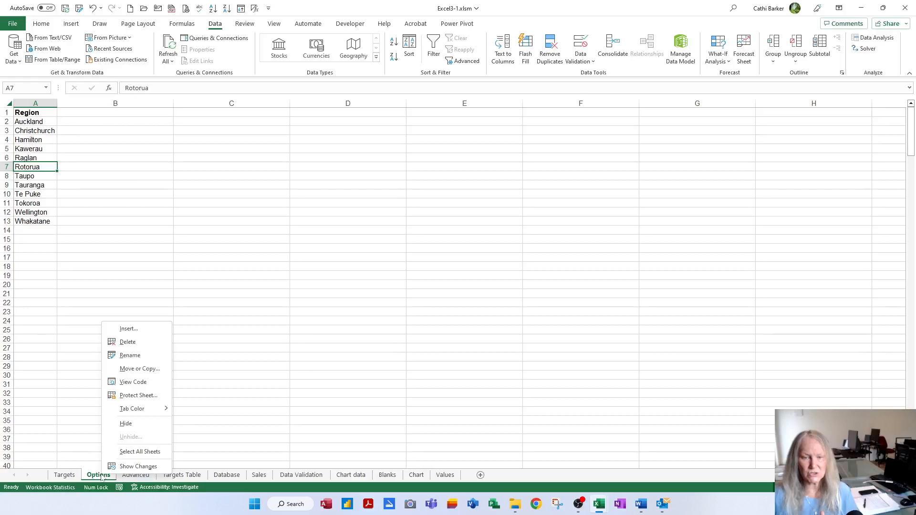
click(125, 423)
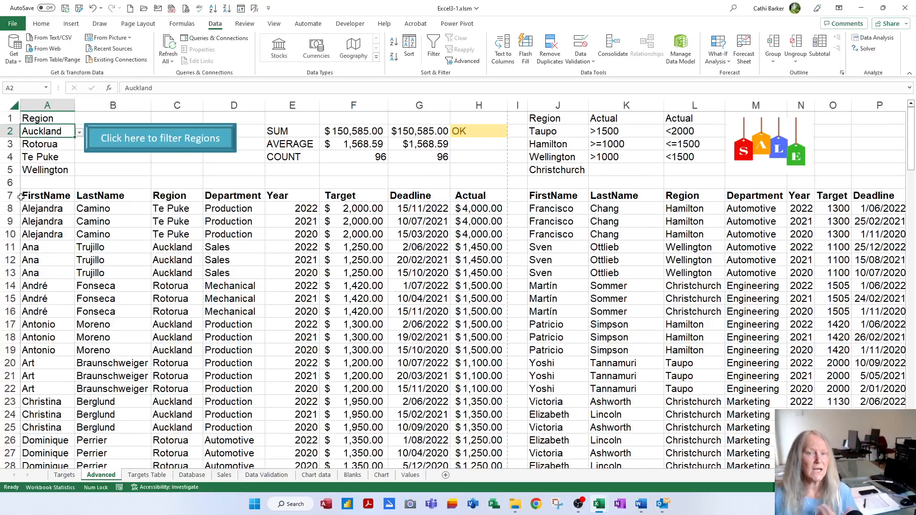
- Pick Raglan in A2 of the Advanced sheet from the drop-down list and run the region filter macro
click(79, 134)
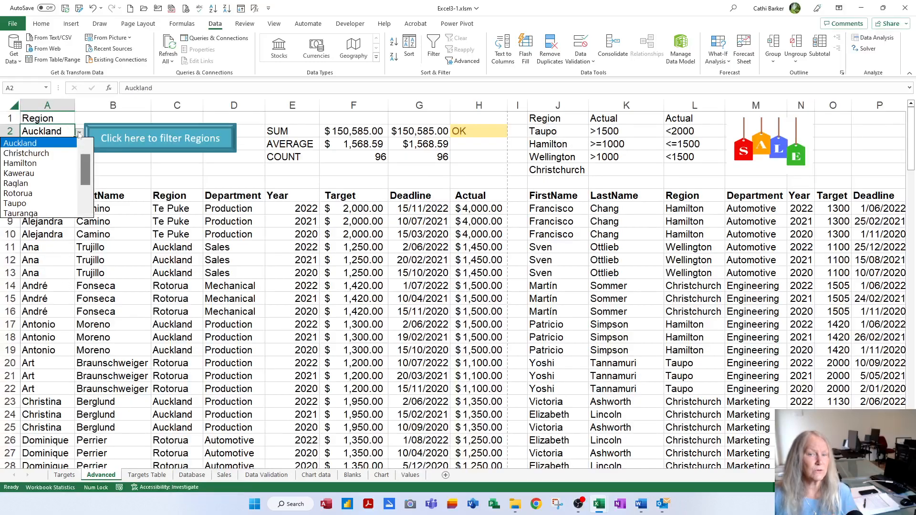
click(35, 194)
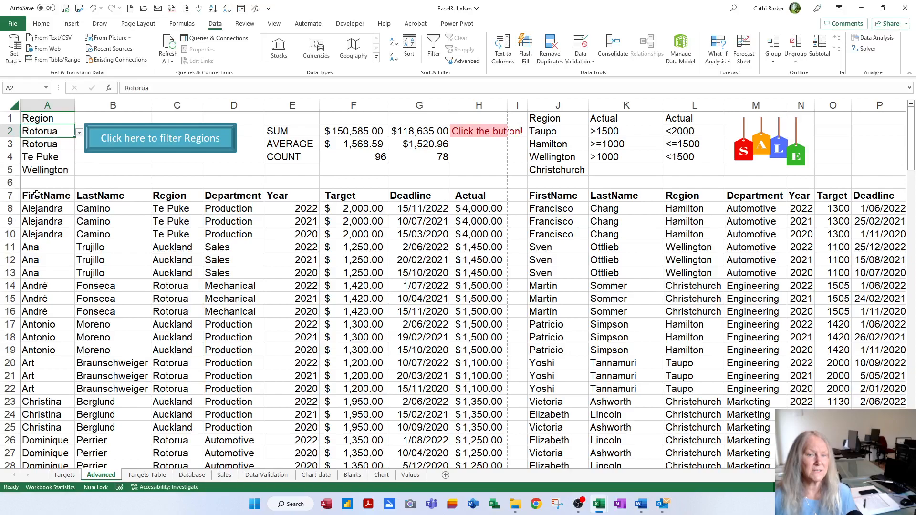
click(80, 133)
click(15, 143)
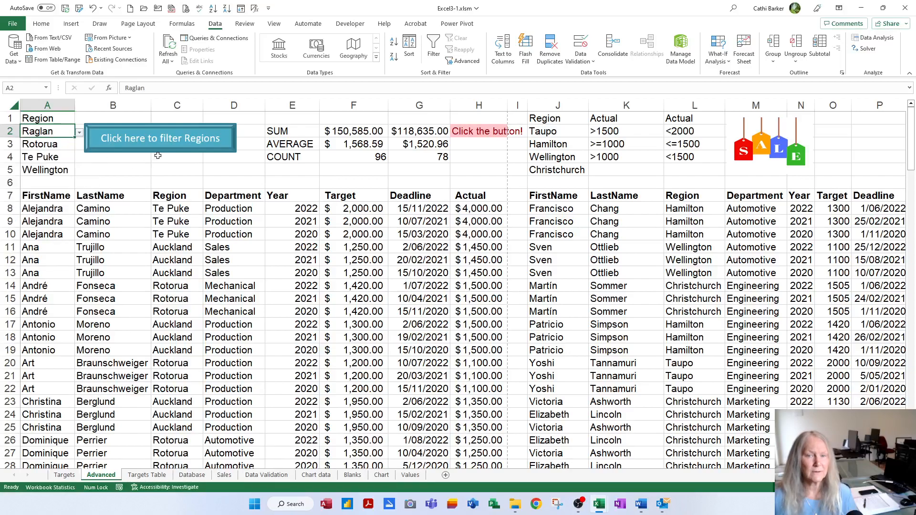
click(160, 143)
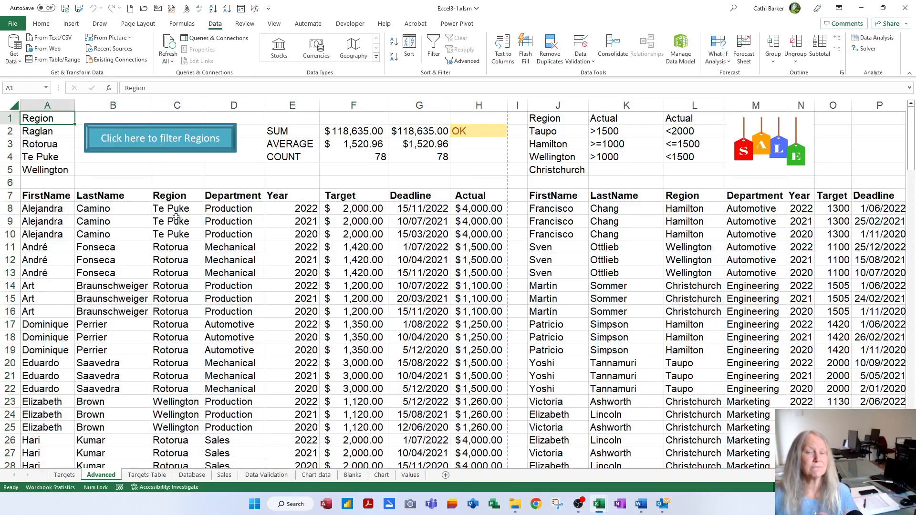
click(175, 217)
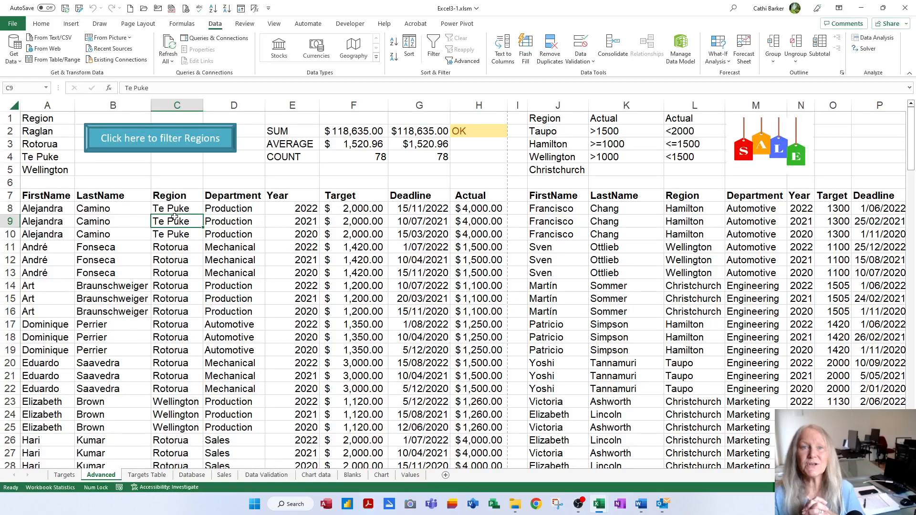